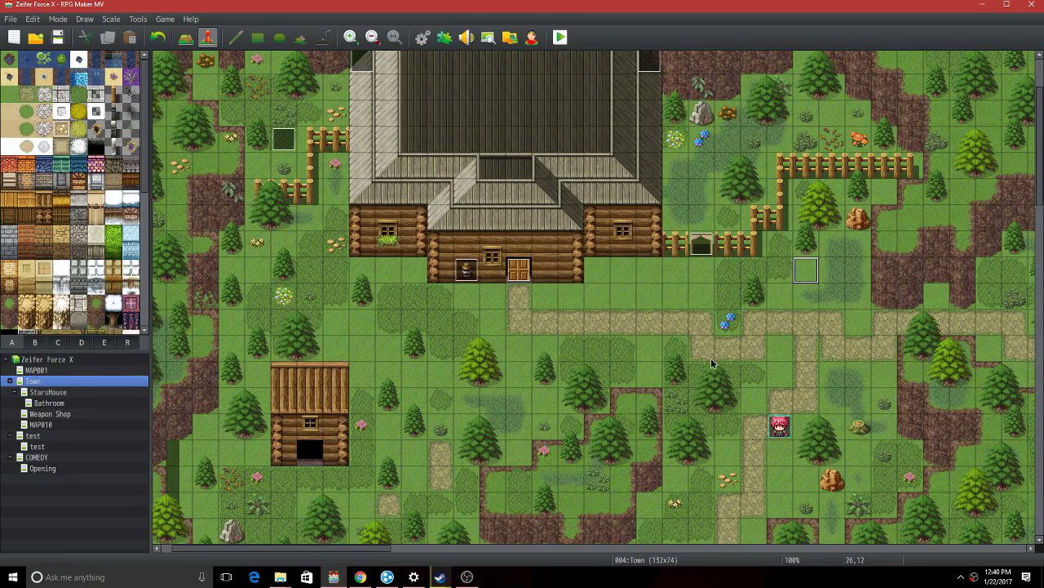
- Look over the Town map, including its river, forest paths and the area around the large house
middle_click(707, 328)
middle_click(495, 373)
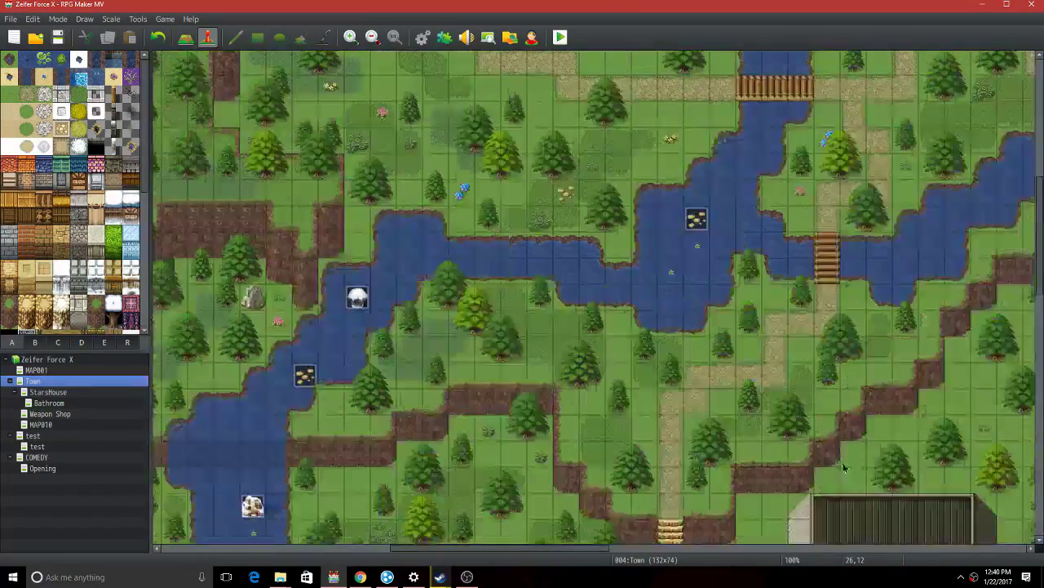
middle_click(508, 217)
middle_click(806, 344)
middle_click(531, 308)
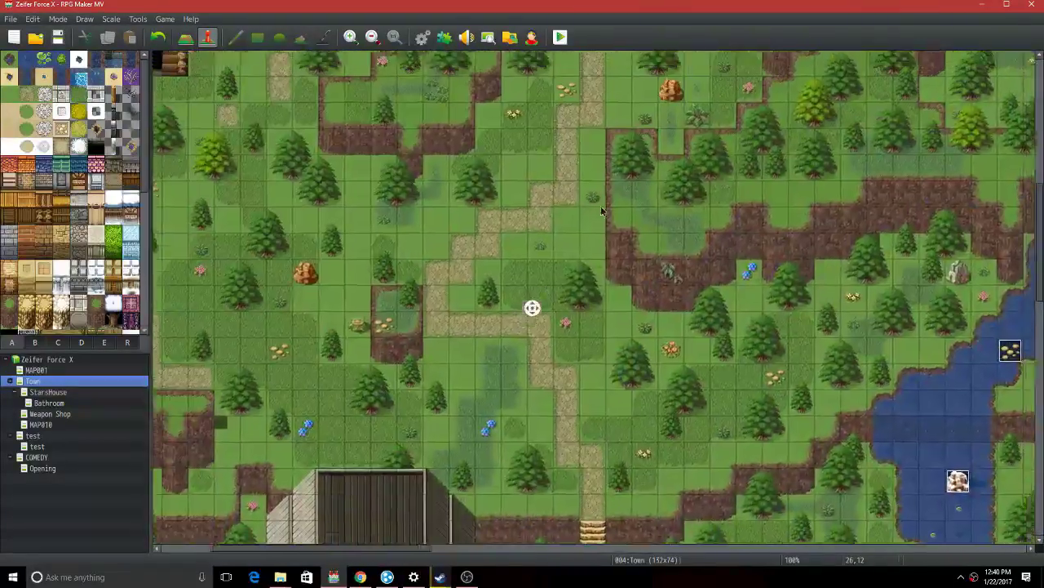
middle_click(635, 193)
drag(492, 153, 514, 256)
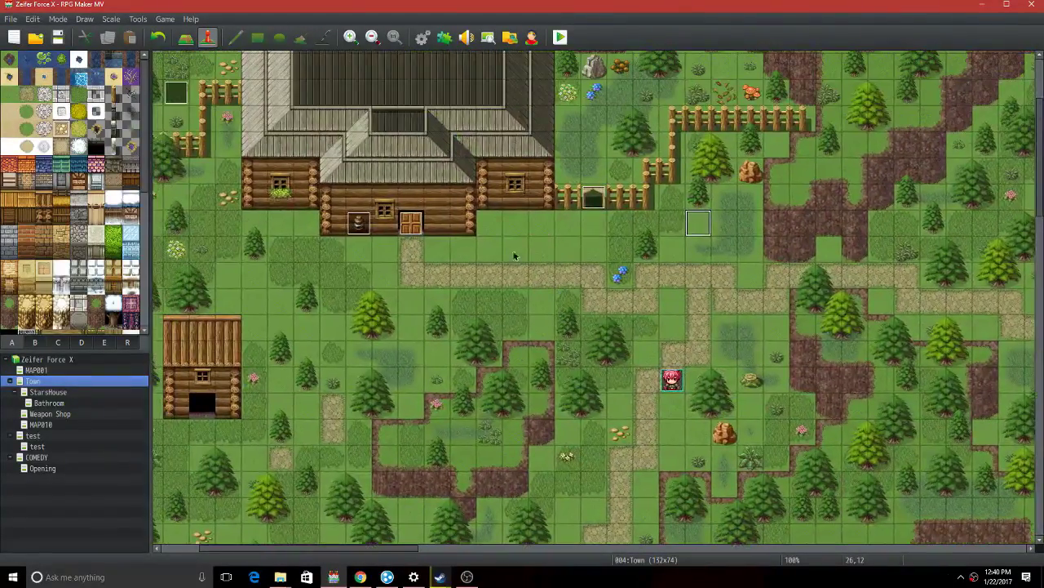
- Review the project's installed plugins, including upp_parallaxPro, without changing them
click(445, 37)
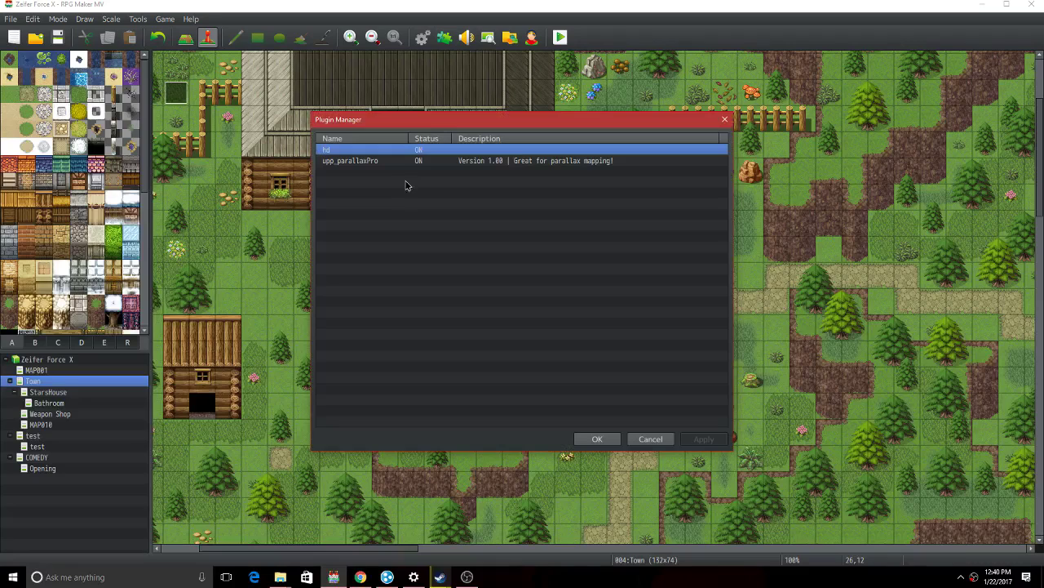
click(379, 162)
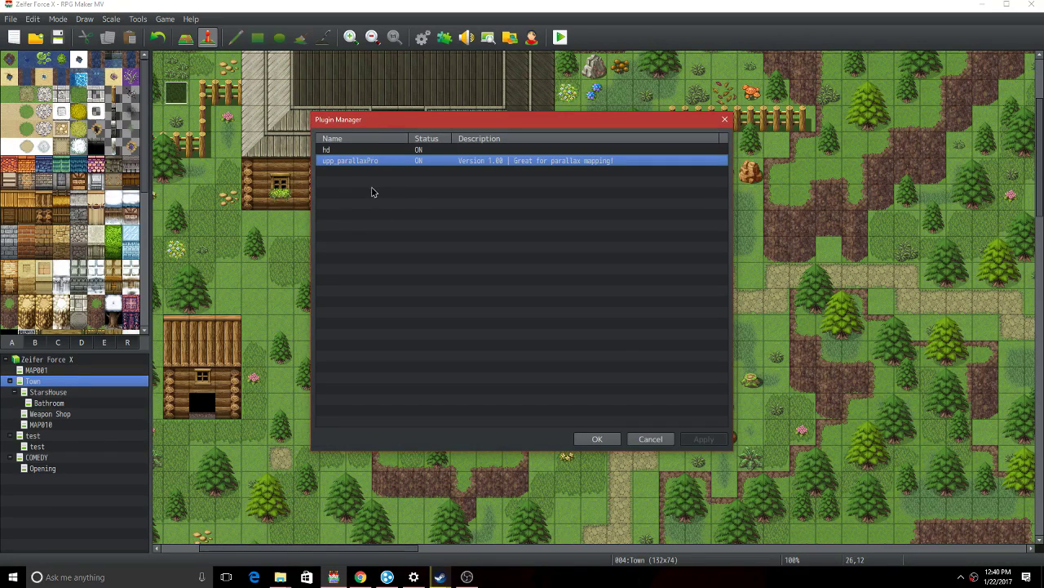
key(Down)
click(650, 438)
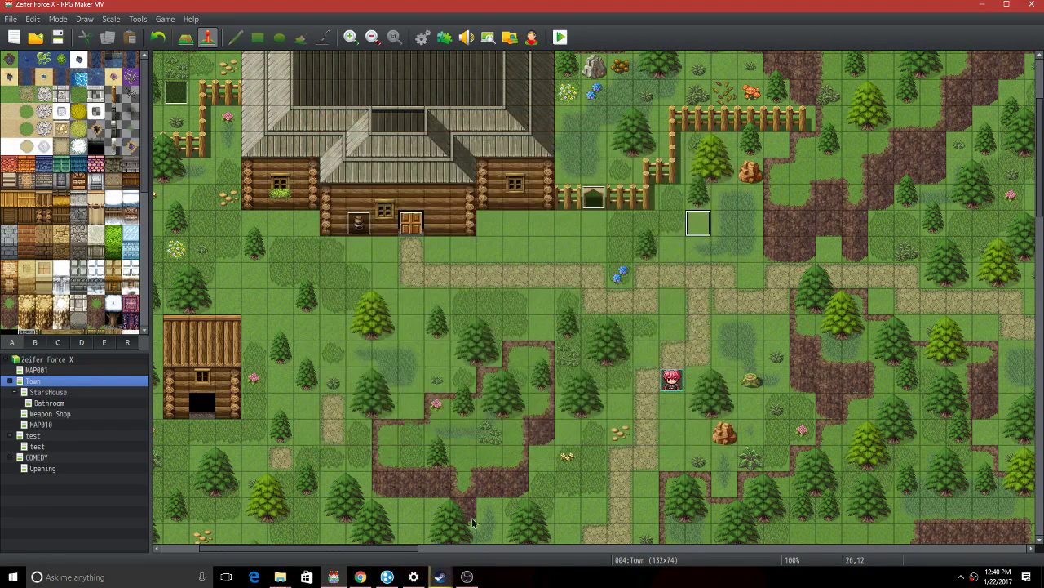
- Launch GIMP 2
key(super)
text(gimp)
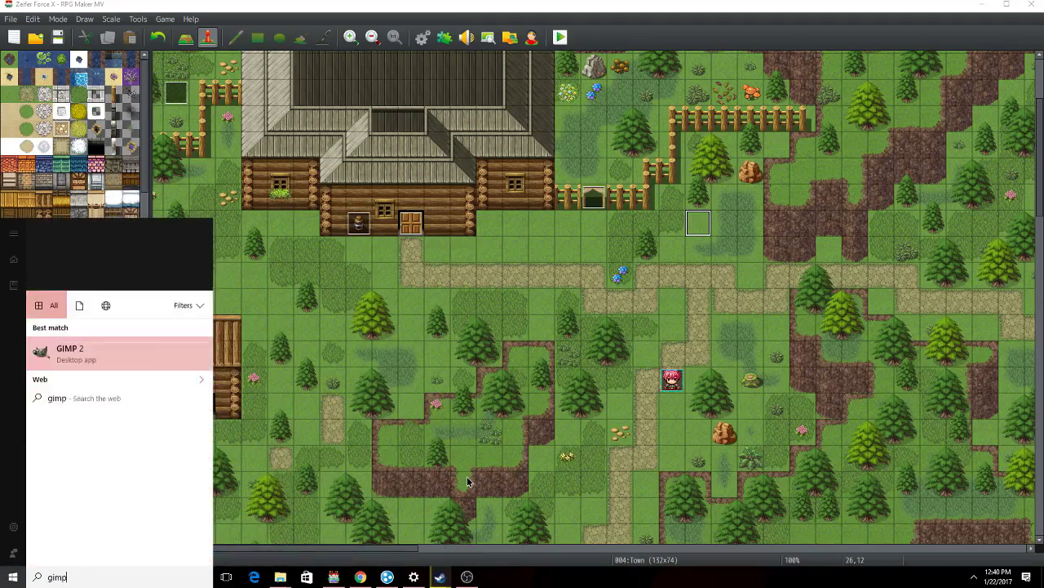
key(Return)
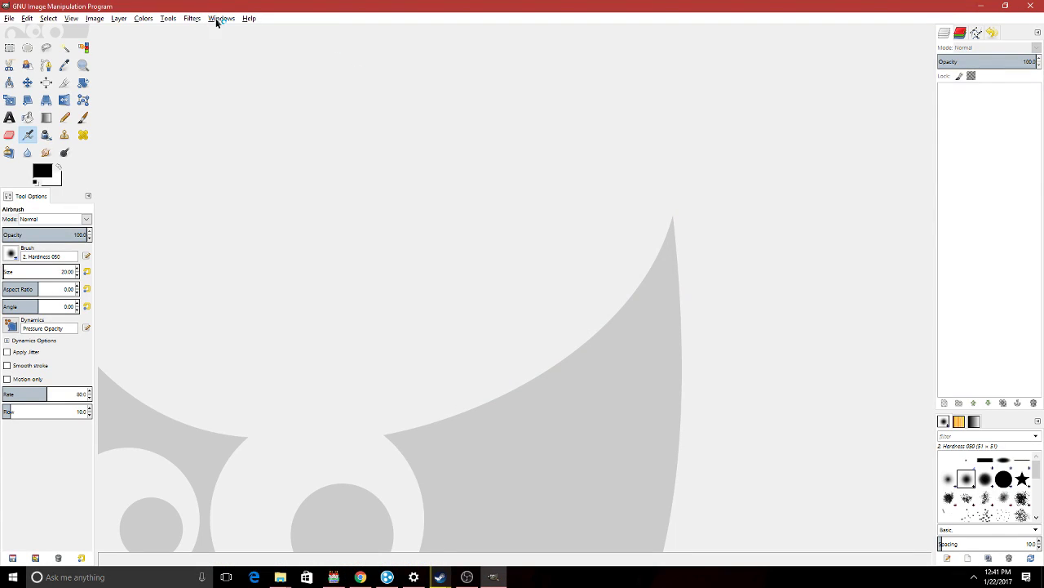
- Create a new 1280 × 720 pixel image
click(218, 19)
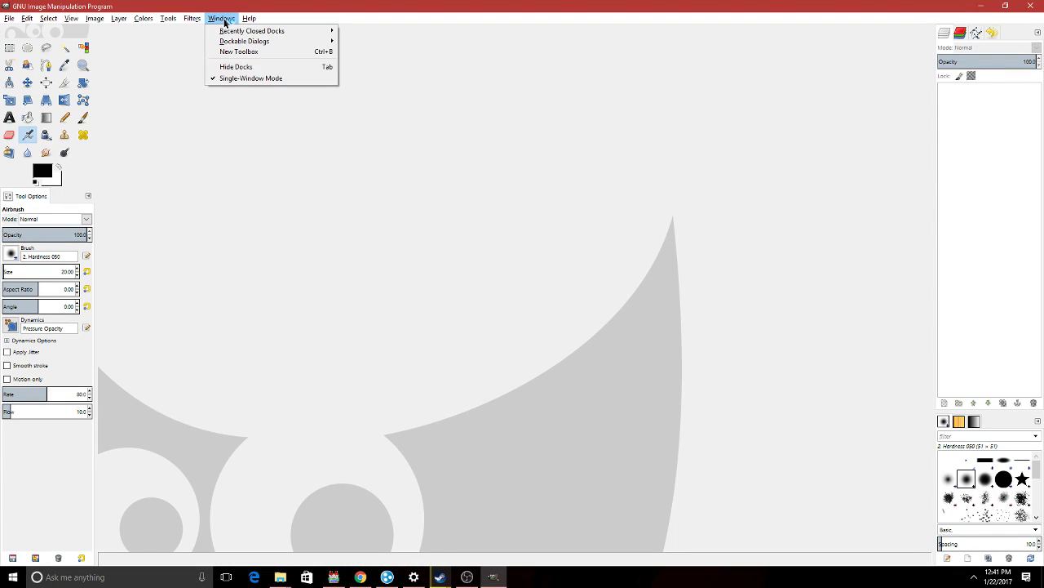
click(47, 52)
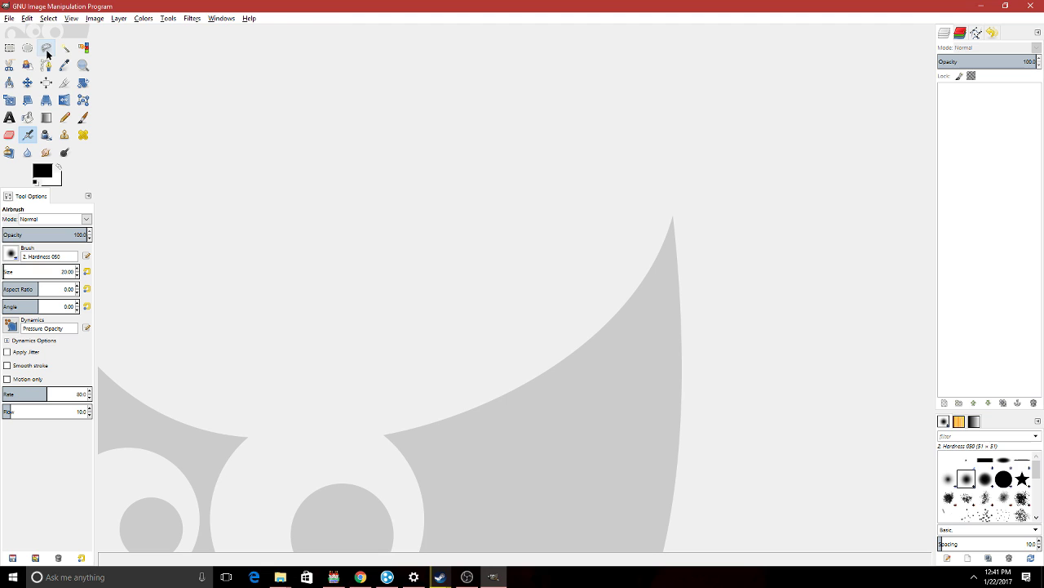
click(9, 18)
click(25, 33)
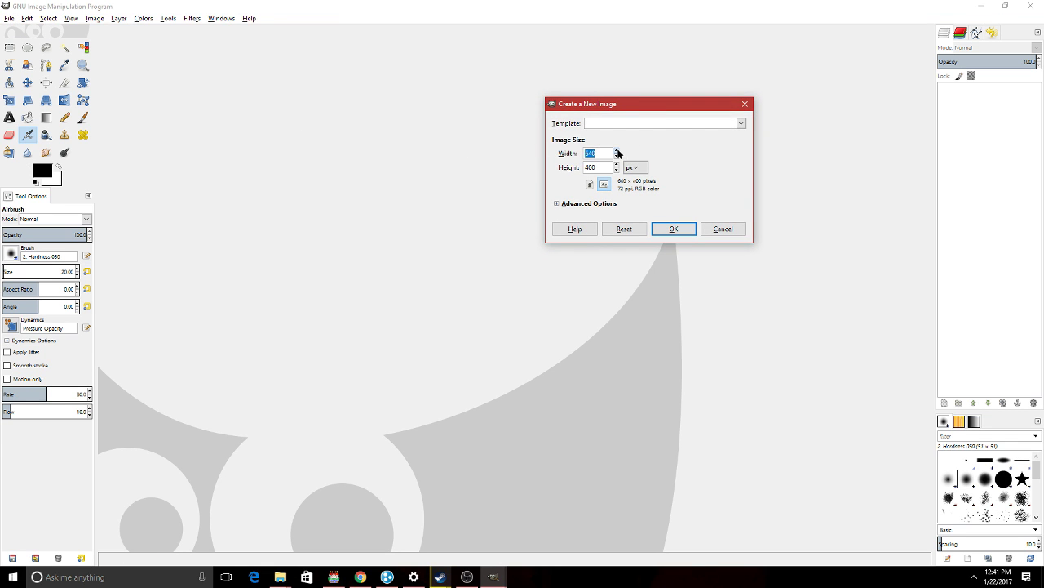
key(Return)
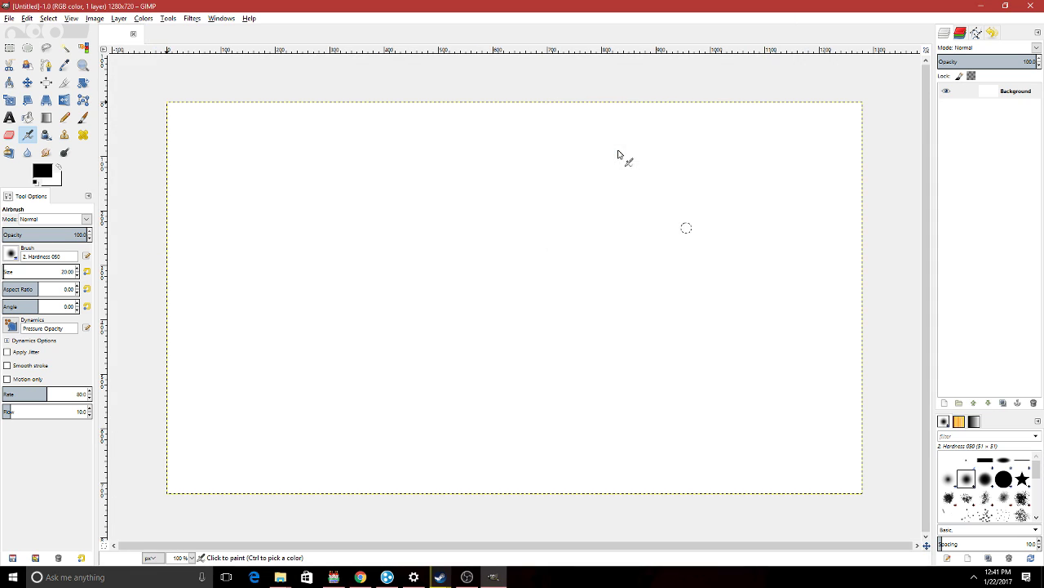
- Delete the white Background layer and add a new transparent layer in its place
click(1034, 404)
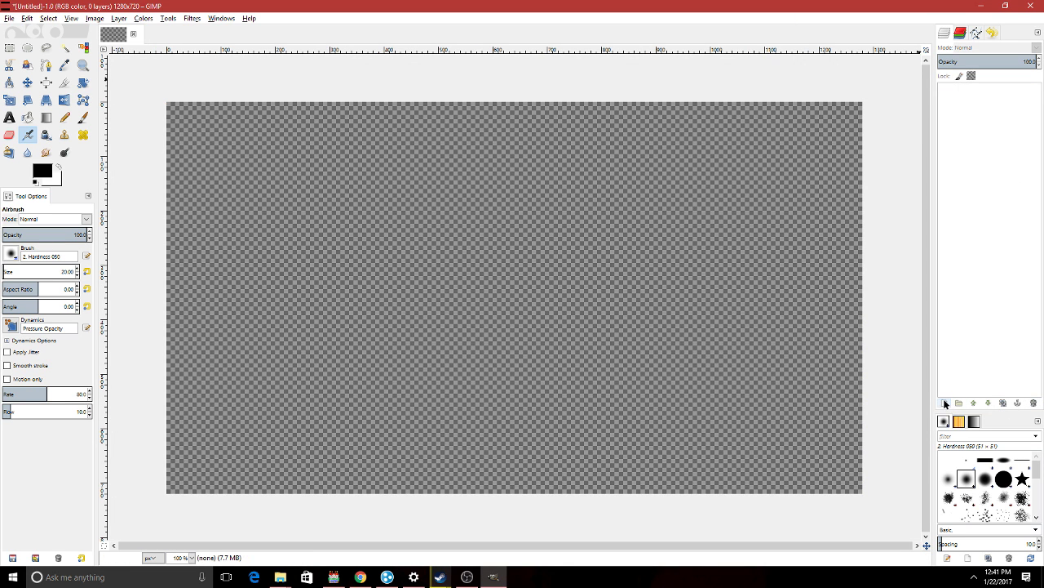
click(943, 398)
key(Return)
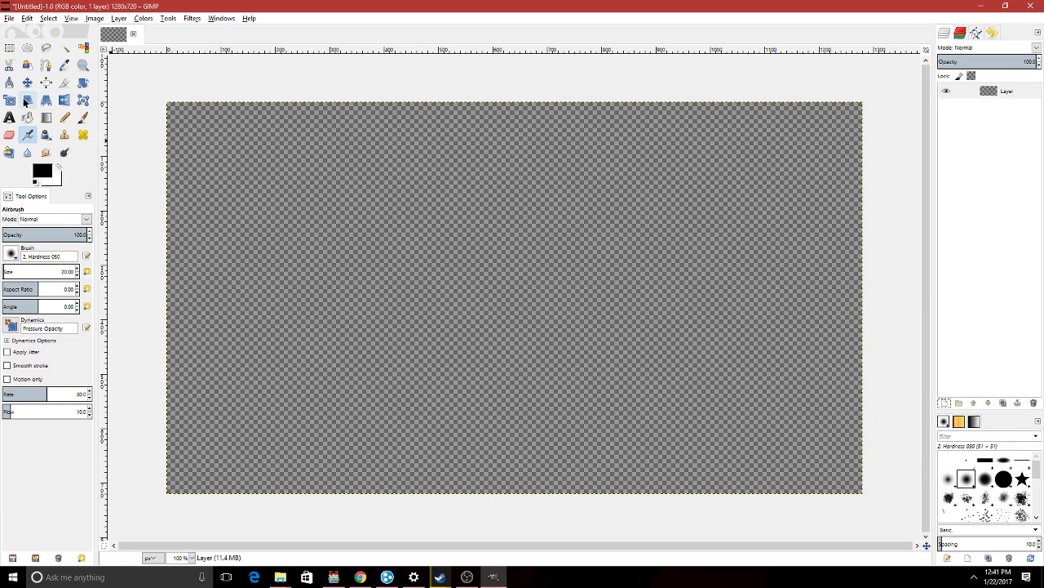
- Switch to the Paintbrush and set its brush size to 200
key(e)
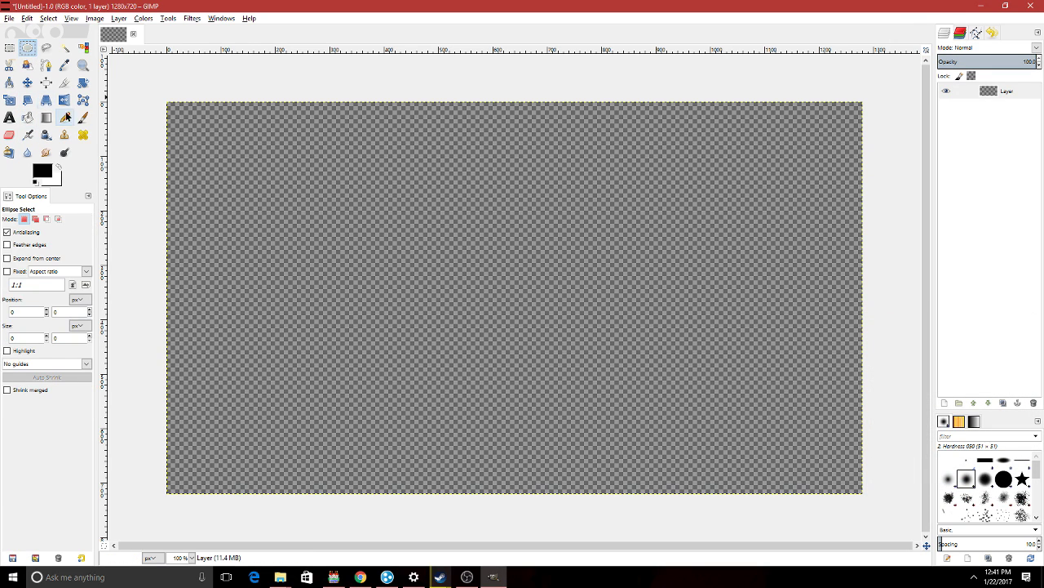
click(82, 117)
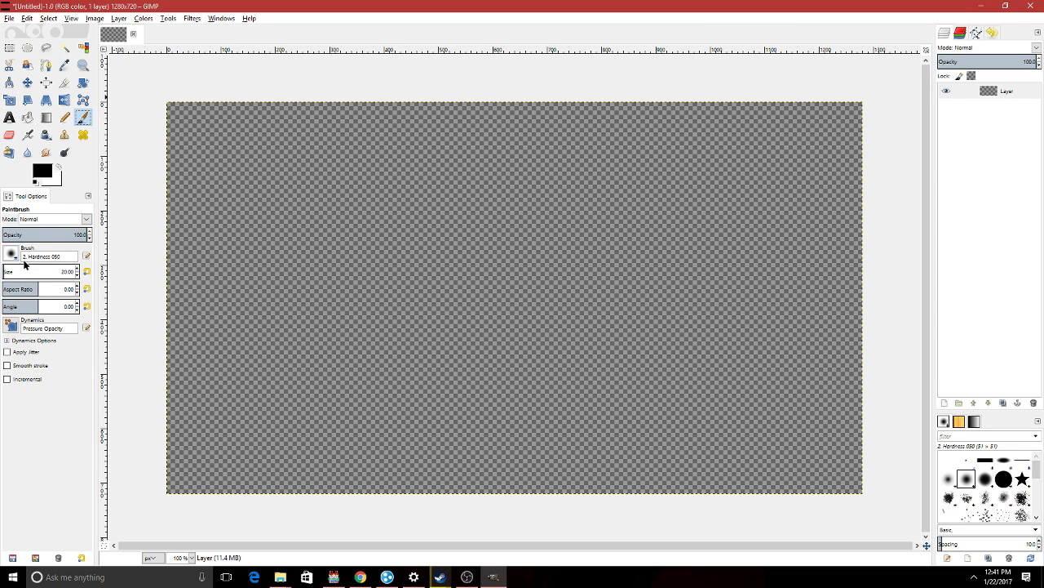
click(25, 273)
double_click(66, 271)
text(200)
key(Return)
- Paint several separate soft black blobs of varying shape across the transparent layer, undoing the stroke that joins onto the first spot
click(345, 226)
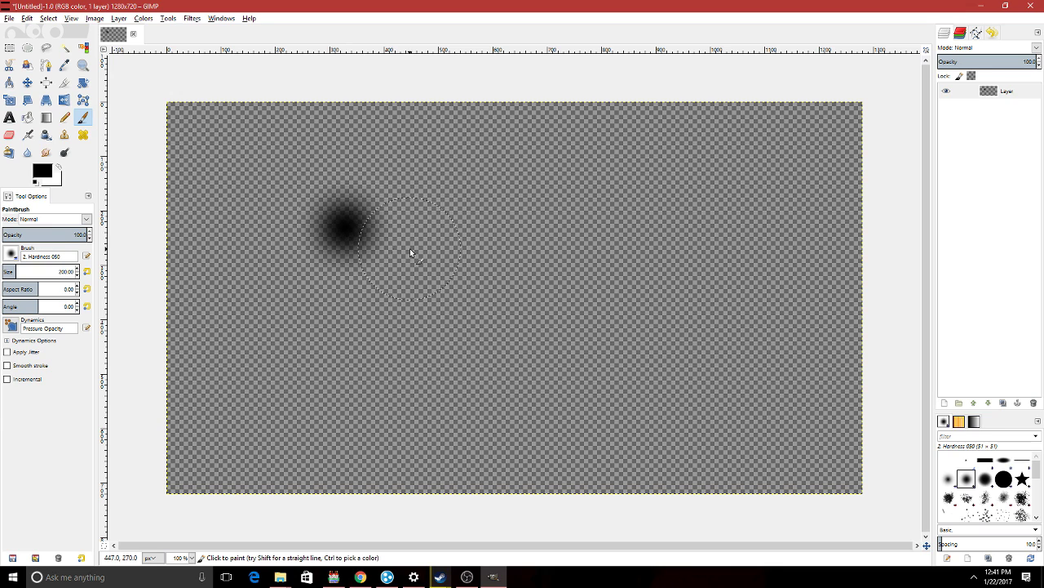
drag(347, 227, 522, 269)
key(ctrl+z)
click(689, 210)
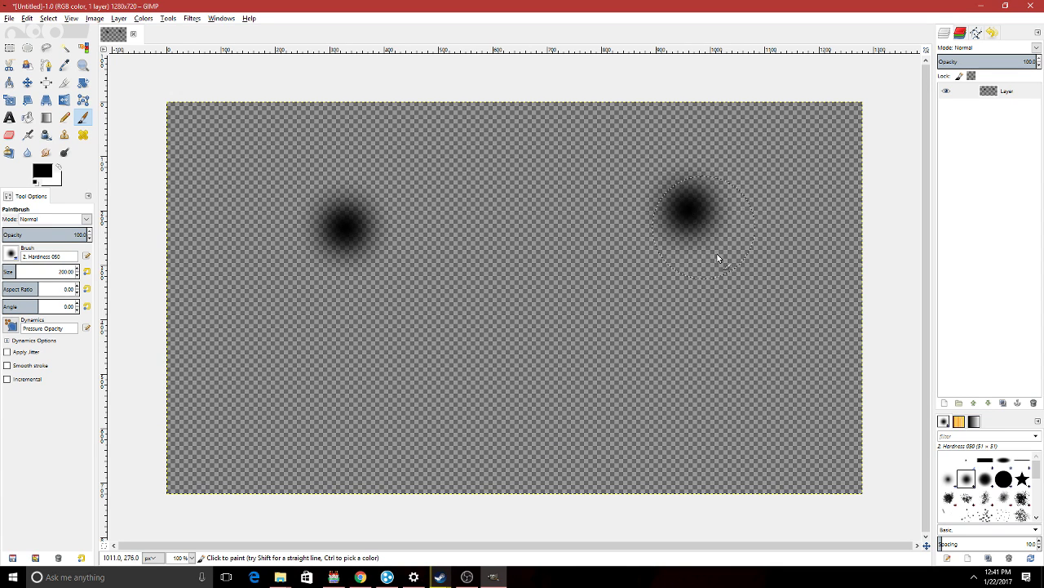
mouse_move(717, 259)
mouse_down()
mouse_move(681, 240)
mouse_move(690, 204)
mouse_up()
mouse_move(429, 392)
mouse_down()
mouse_move(419, 384)
mouse_move(552, 397)
mouse_move(479, 376)
mouse_move(500, 359)
mouse_up()
click(241, 394)
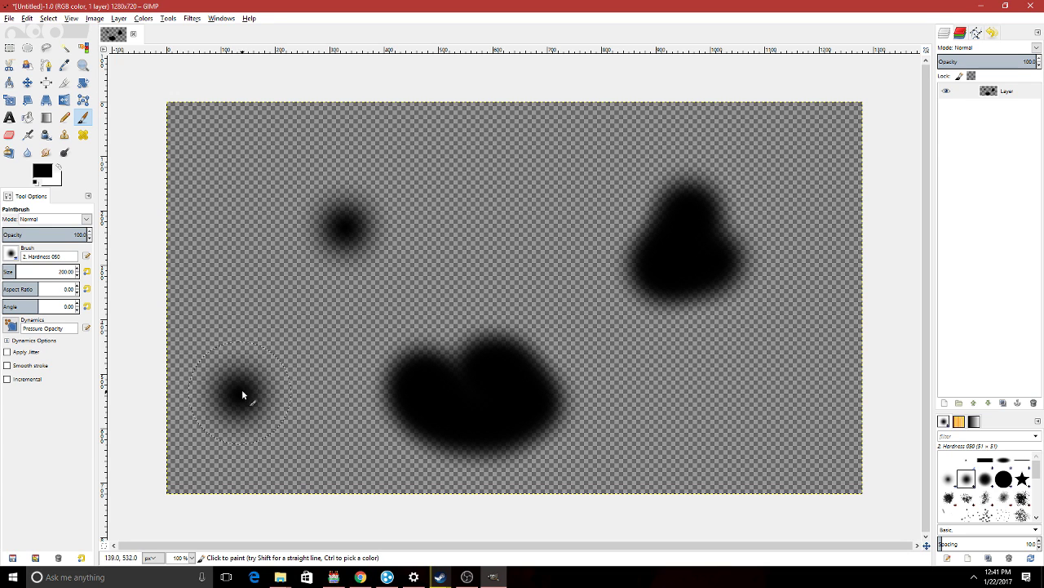
mouse_move(242, 394)
mouse_down()
mouse_move(256, 345)
mouse_move(245, 383)
mouse_up()
drag(499, 163, 567, 155)
- Apply the Make Seamless map filter to the layer of black blobs
right_click(503, 282)
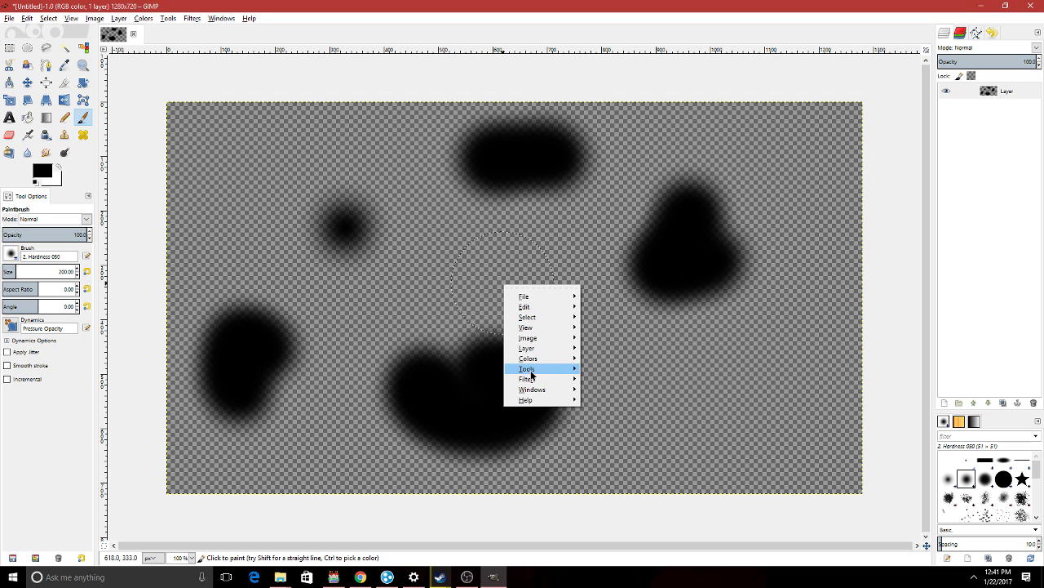
mouse_move(529, 378)
mouse_move(625, 501)
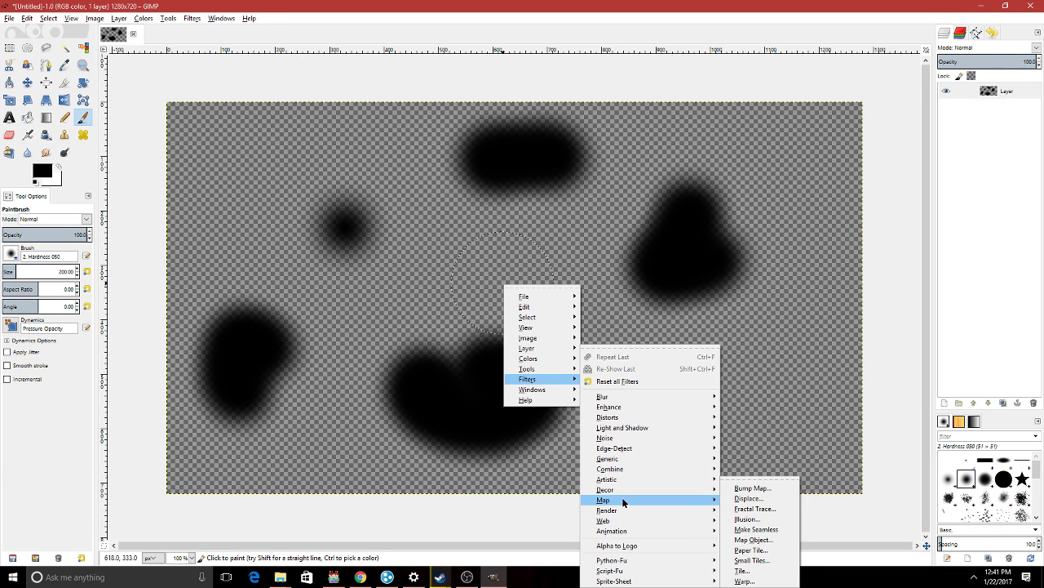
click(756, 528)
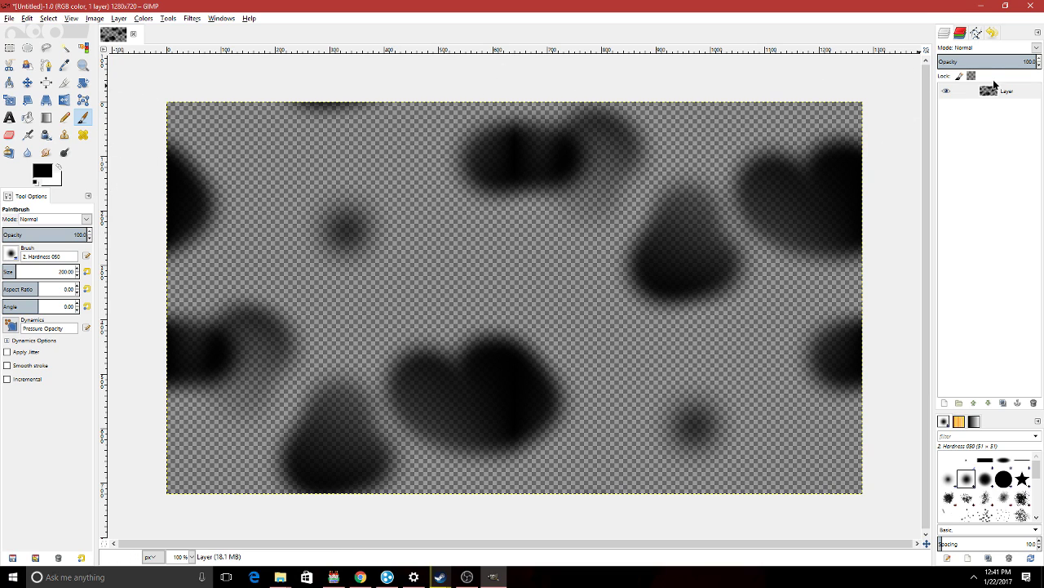
- Change the foreground colour to medium grey and dab soft grey patches over the dark blobs
click(43, 171)
drag(847, 206, 838, 235)
click(922, 259)
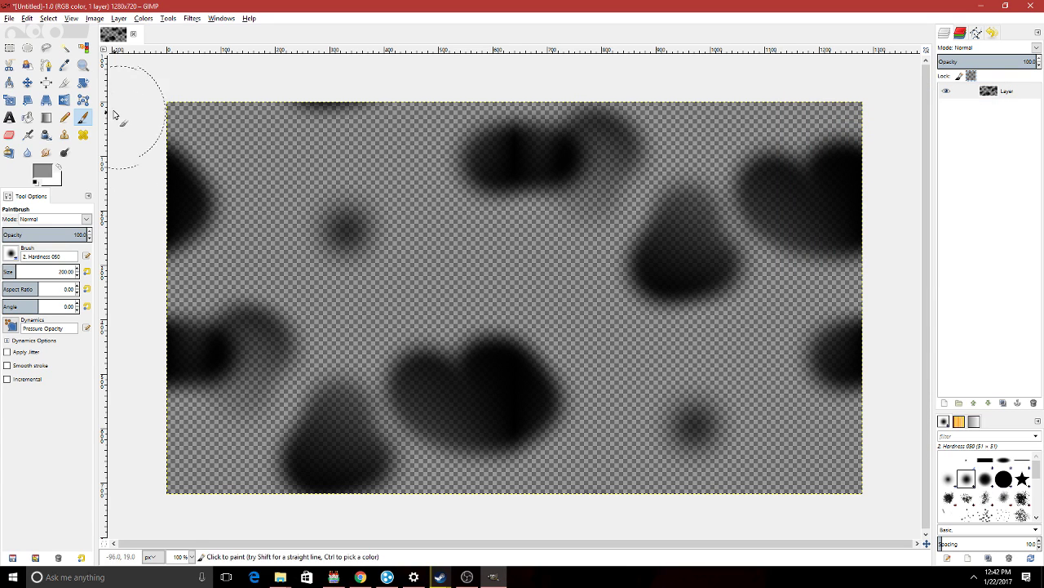
click(232, 198)
click(251, 340)
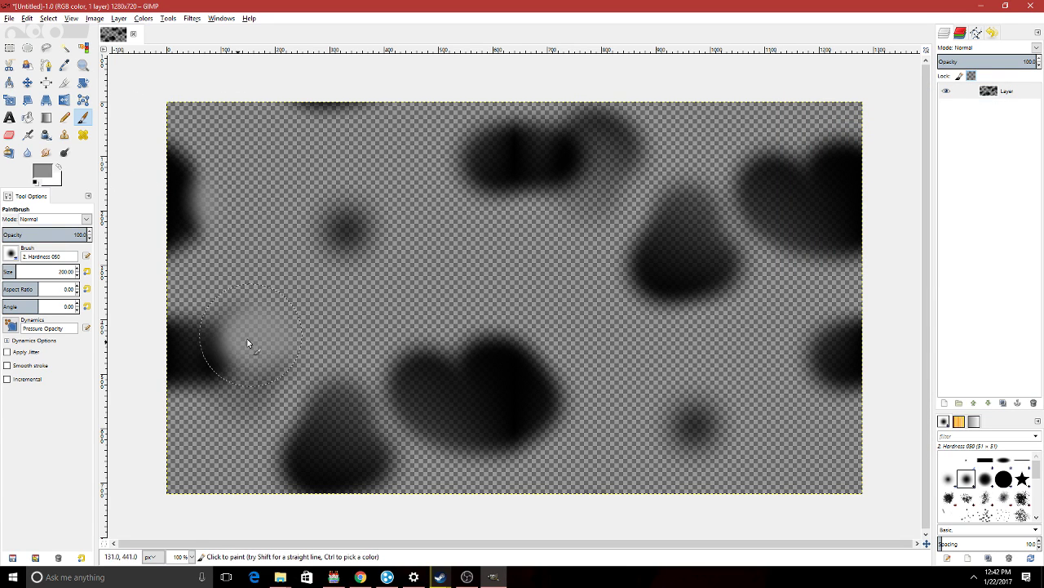
click(512, 378)
click(511, 169)
click(755, 268)
click(799, 211)
click(816, 342)
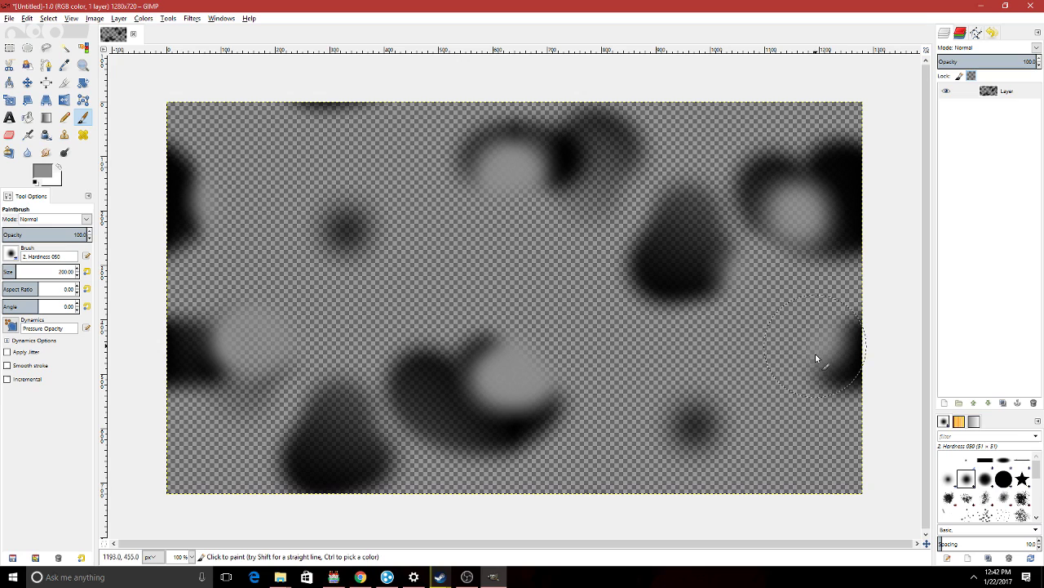
click(697, 423)
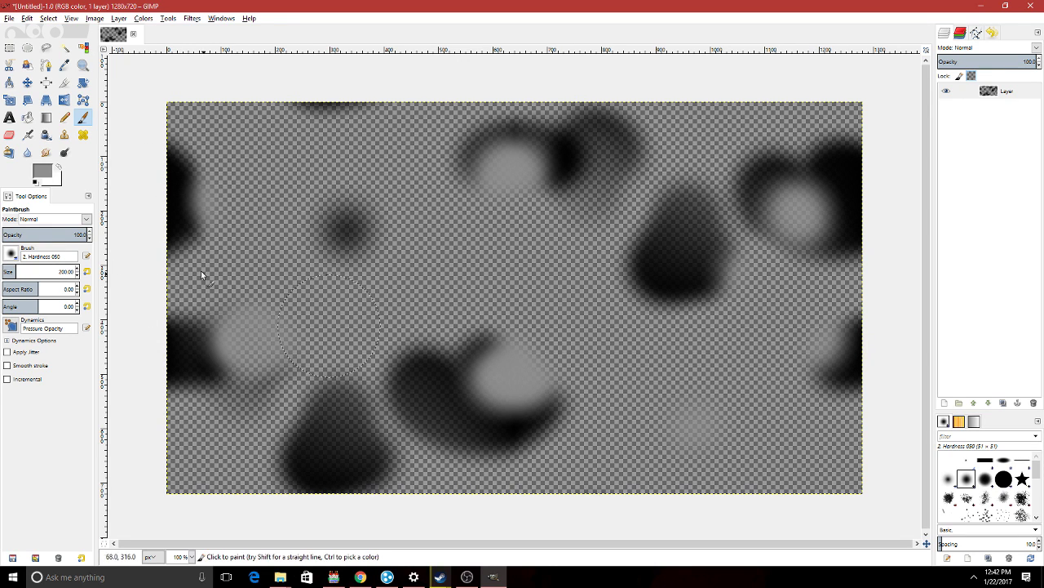
- Change the foreground colour to near-white and paint small highlights along the edges of several blobs
click(48, 175)
click(934, 216)
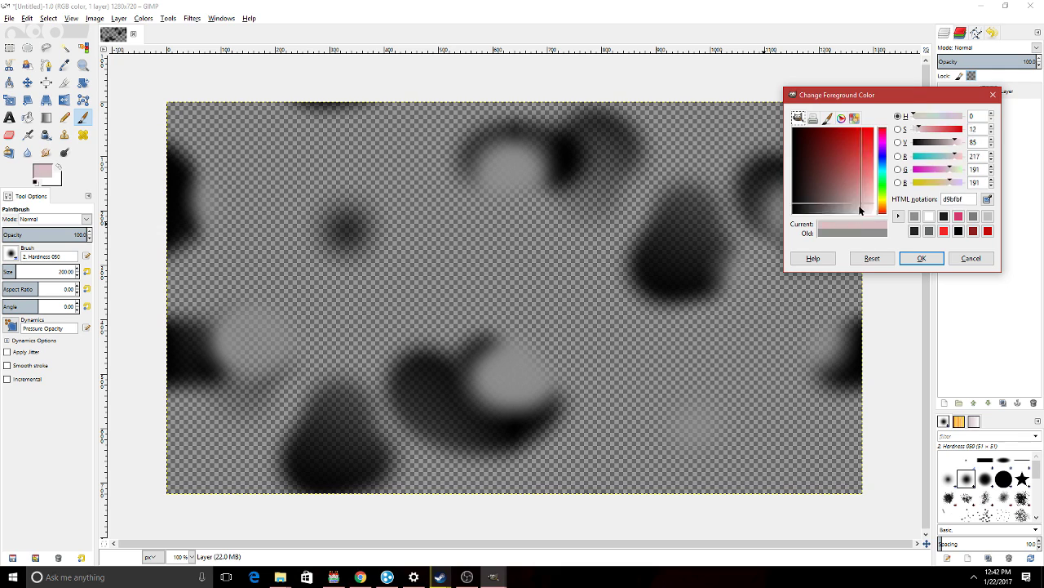
click(908, 258)
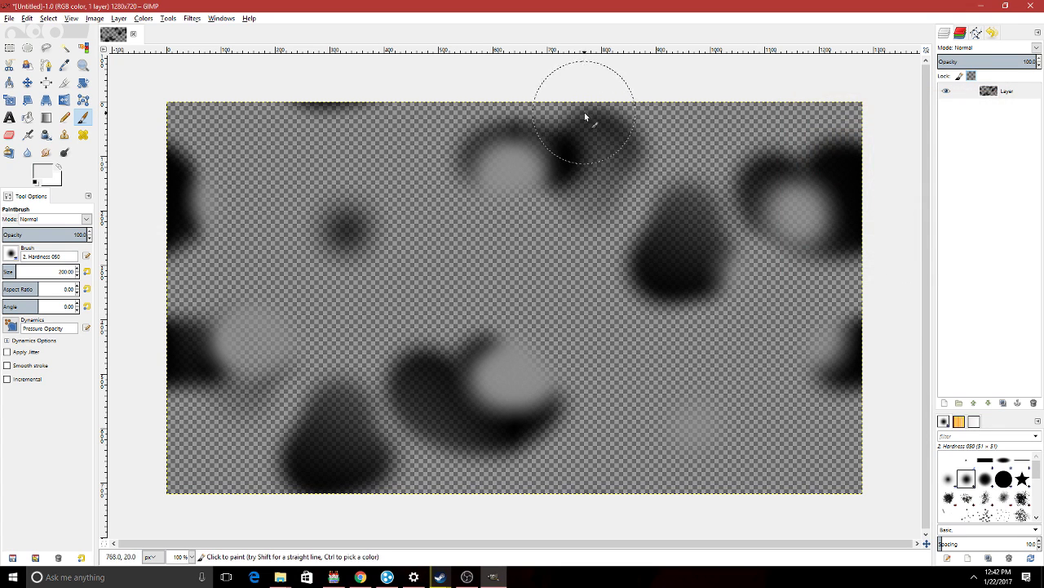
click(573, 114)
click(622, 118)
click(640, 240)
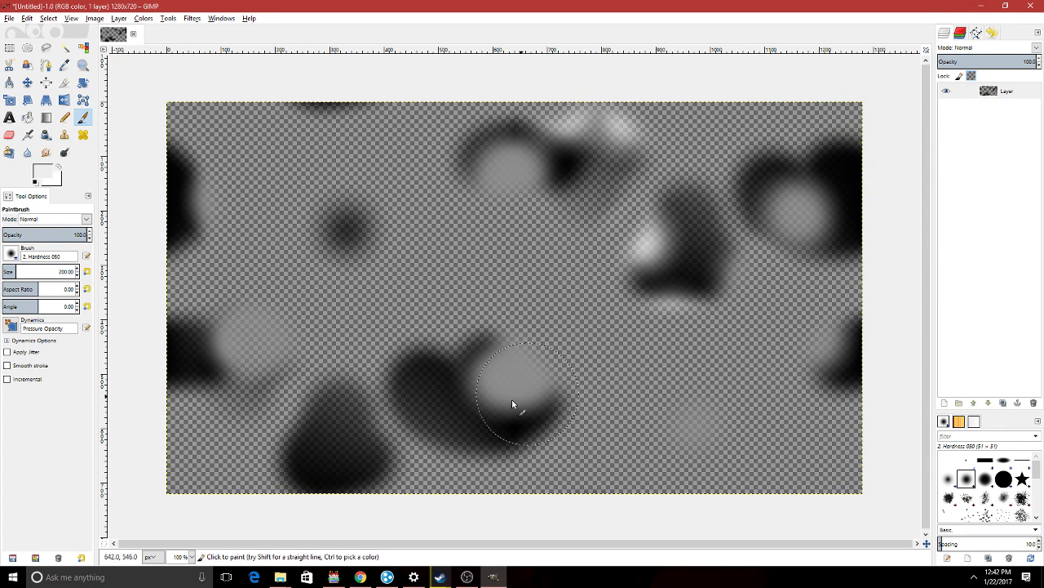
drag(385, 400, 384, 455)
mouse_move(196, 208)
mouse_down()
mouse_move(219, 192)
mouse_move(196, 144)
mouse_up()
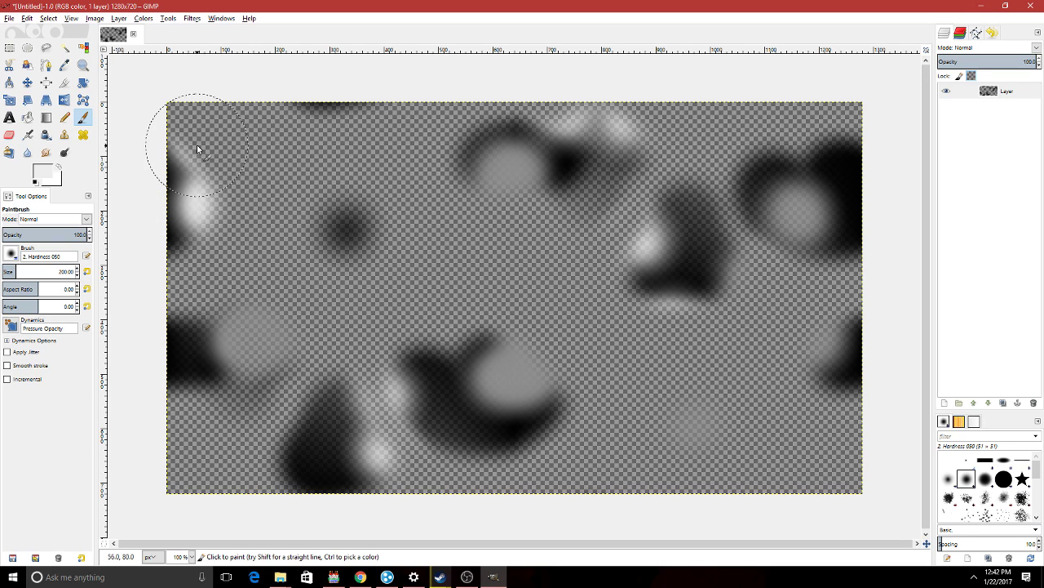
- Smudge the black, grey and white areas of the blobs together with the Smudge tool
click(46, 152)
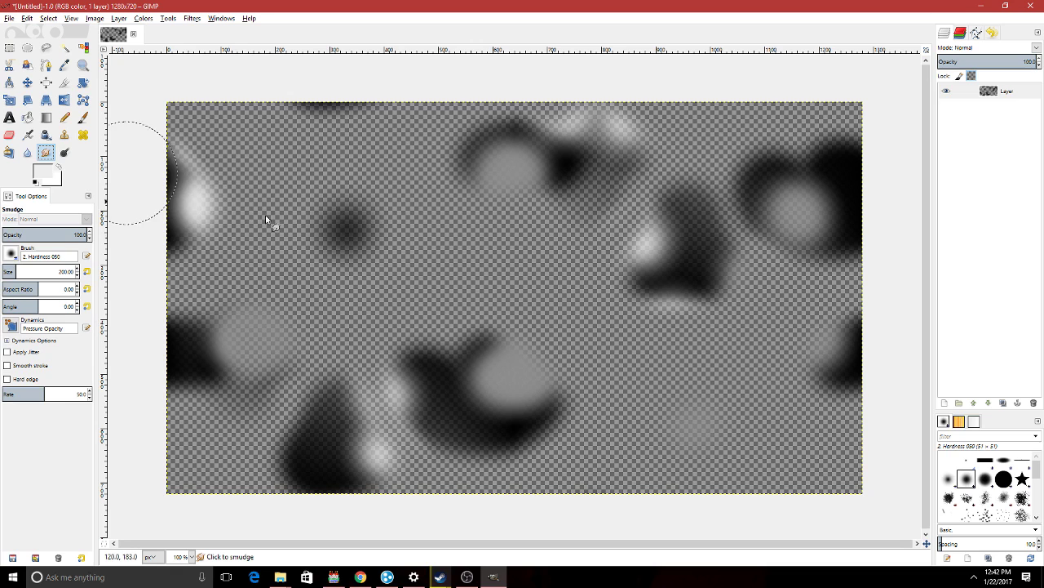
mouse_move(168, 214)
mouse_down()
mouse_move(215, 181)
mouse_move(356, 279)
mouse_move(143, 361)
mouse_move(234, 317)
mouse_move(385, 363)
mouse_move(420, 380)
mouse_move(400, 457)
mouse_move(594, 414)
mouse_move(536, 352)
mouse_move(589, 424)
mouse_move(571, 450)
mouse_move(827, 355)
mouse_move(862, 159)
mouse_move(827, 163)
mouse_move(827, 210)
mouse_up()
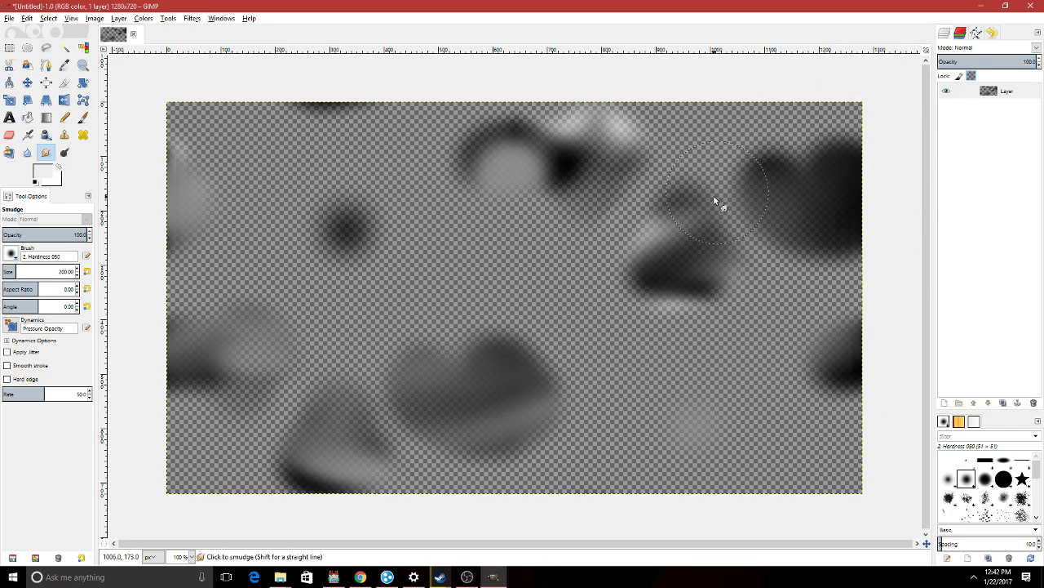
mouse_move(653, 256)
mouse_down()
mouse_move(699, 337)
mouse_move(691, 341)
mouse_move(633, 216)
mouse_move(546, 150)
mouse_move(684, 113)
mouse_move(434, 217)
mouse_up()
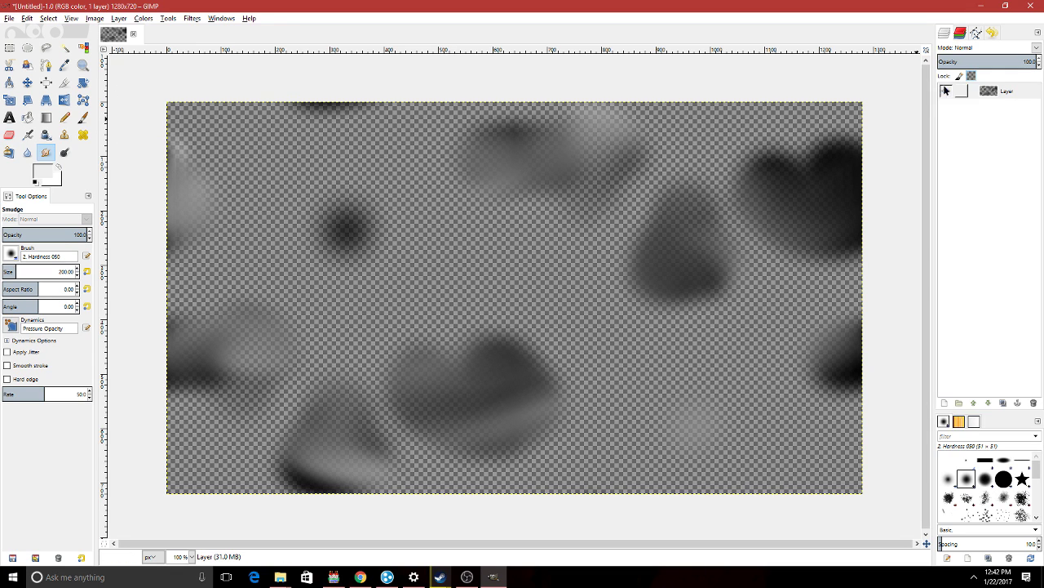
mouse_move(387, 217)
mouse_down()
mouse_move(324, 217)
mouse_move(382, 269)
mouse_move(351, 262)
mouse_up()
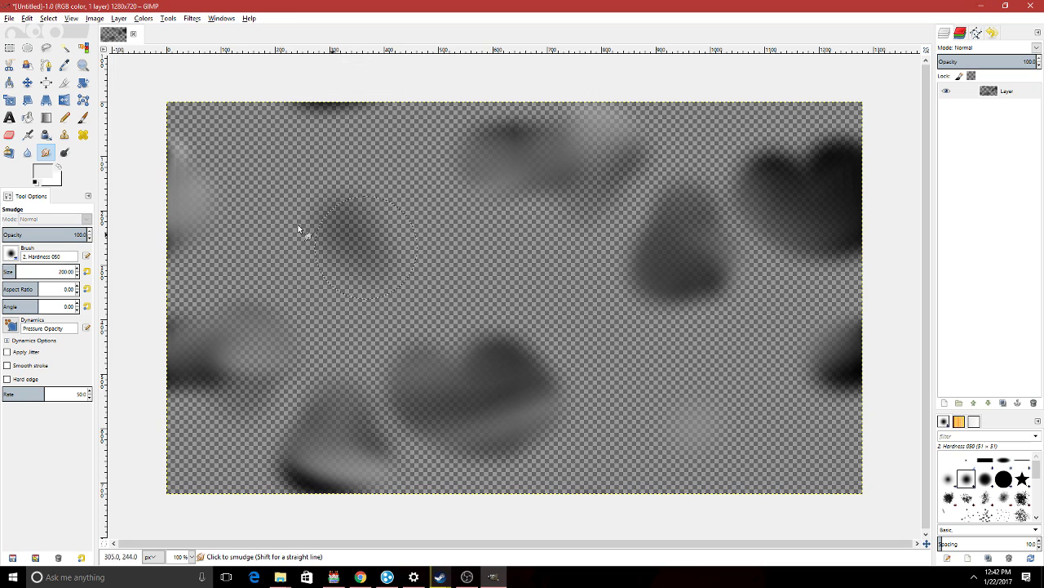
- Apply the Make Seamless map filter to the smudged cloud layer
right_click(429, 224)
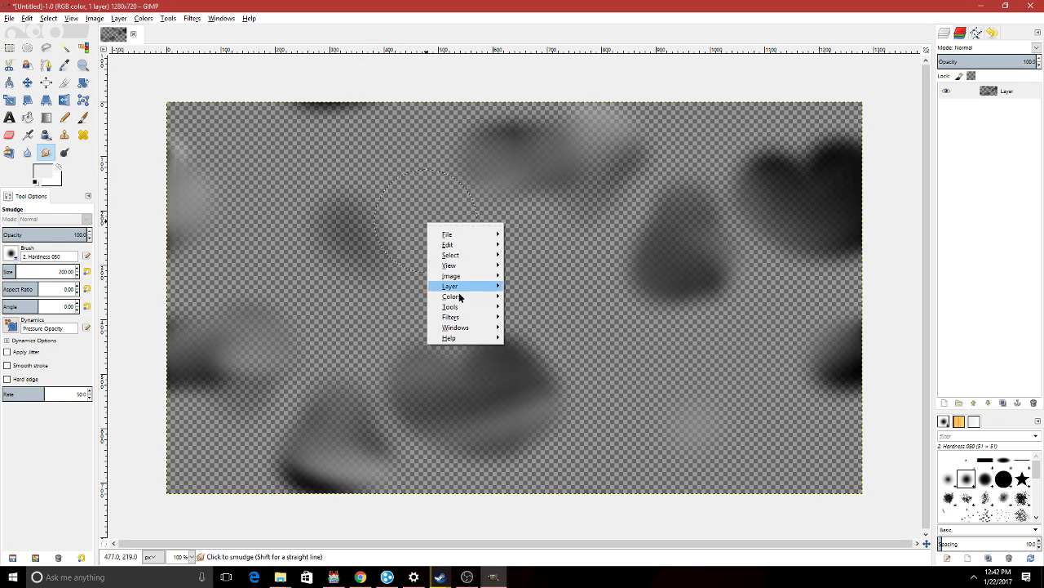
mouse_move(463, 321)
mouse_move(595, 476)
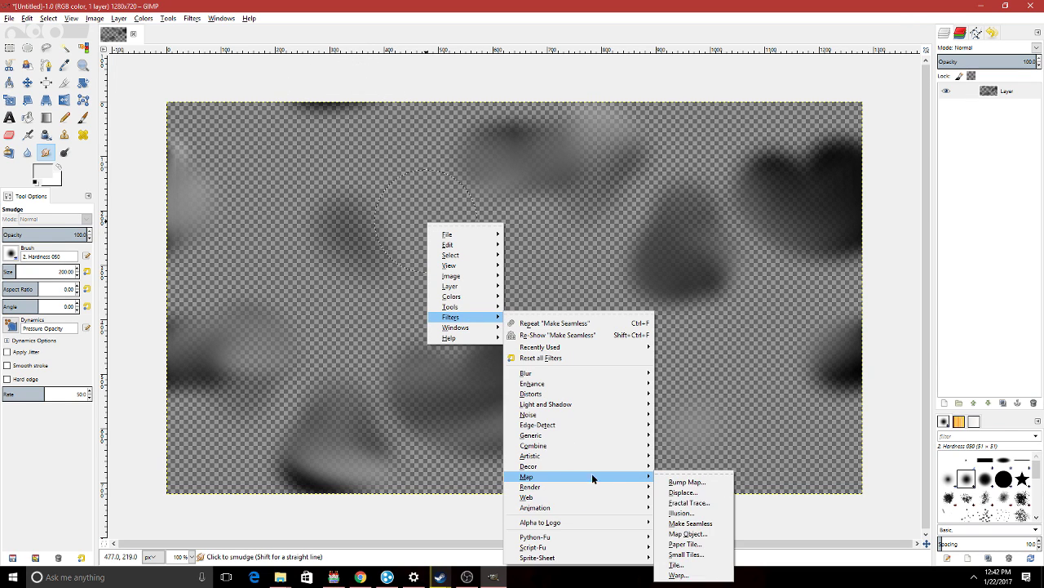
click(715, 525)
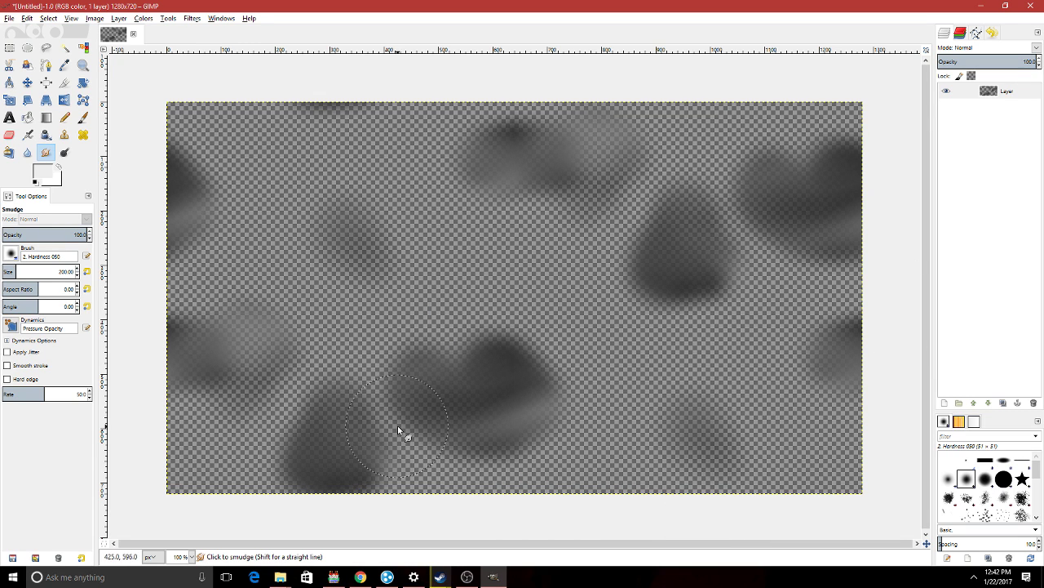
- Export the image as clouds_soft.png into the img/pictures folder of the Zeifer Force X project
click(9, 48)
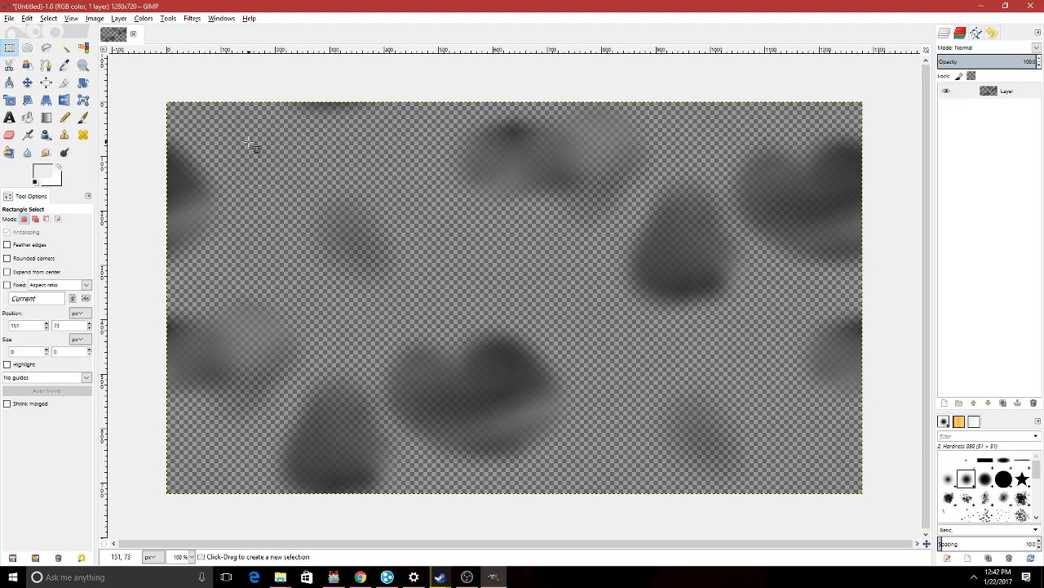
key(ctrl+shift+e)
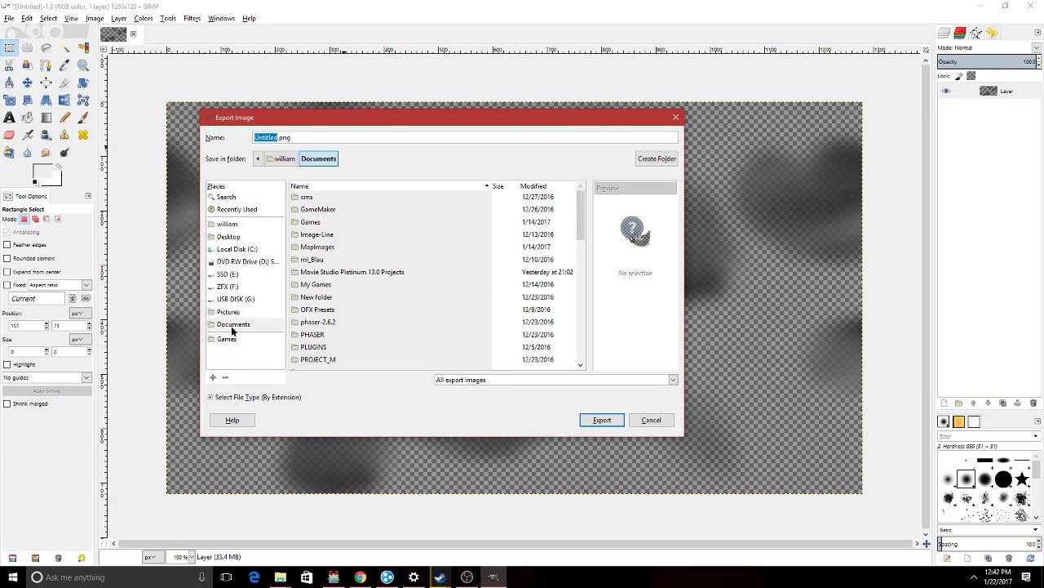
click(241, 301)
double_click(362, 196)
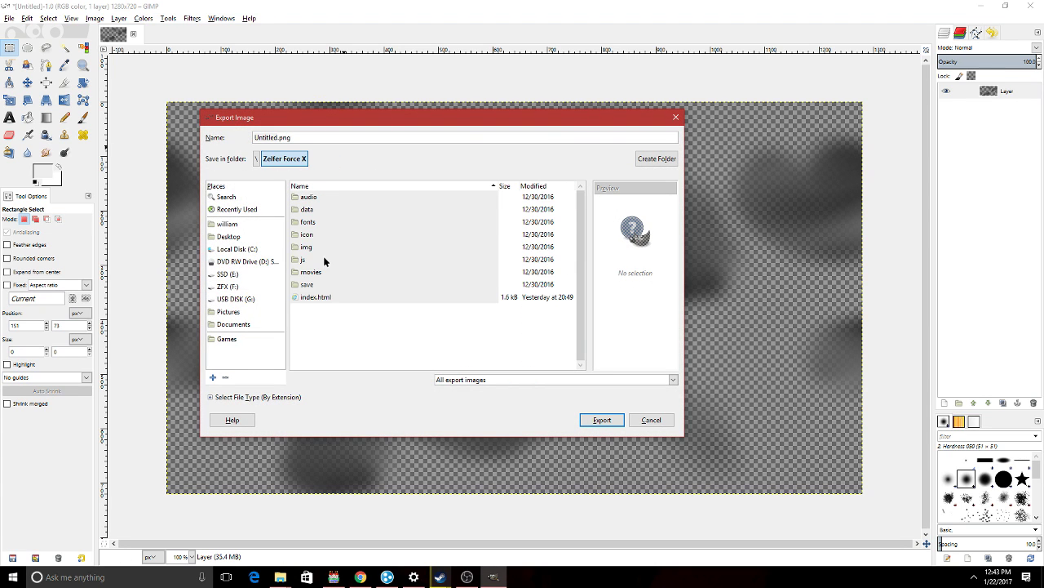
double_click(319, 247)
double_click(328, 283)
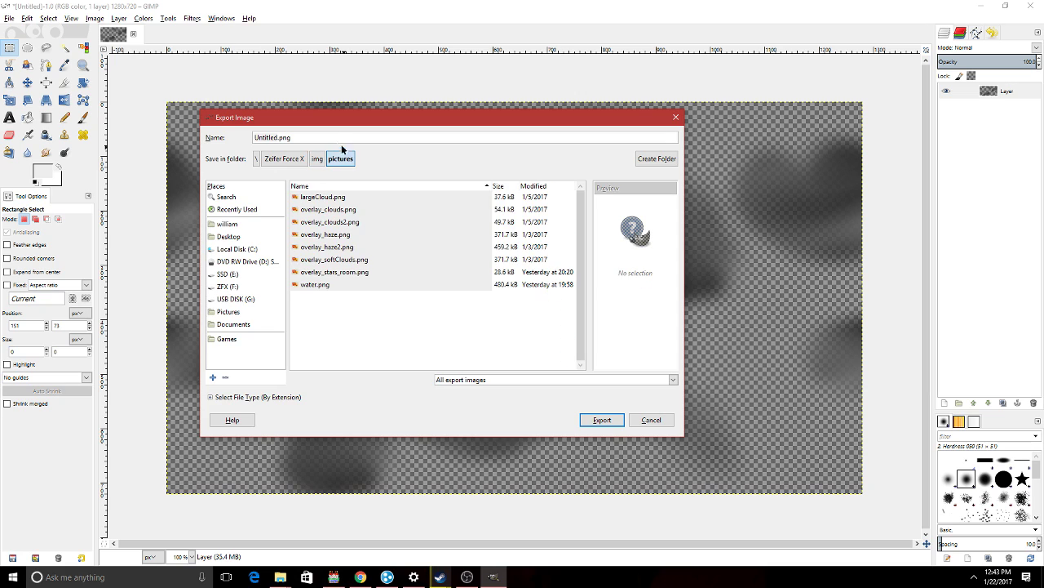
triple_click(311, 137)
text(clouds_soft.png)
key(Return)
key(Return)
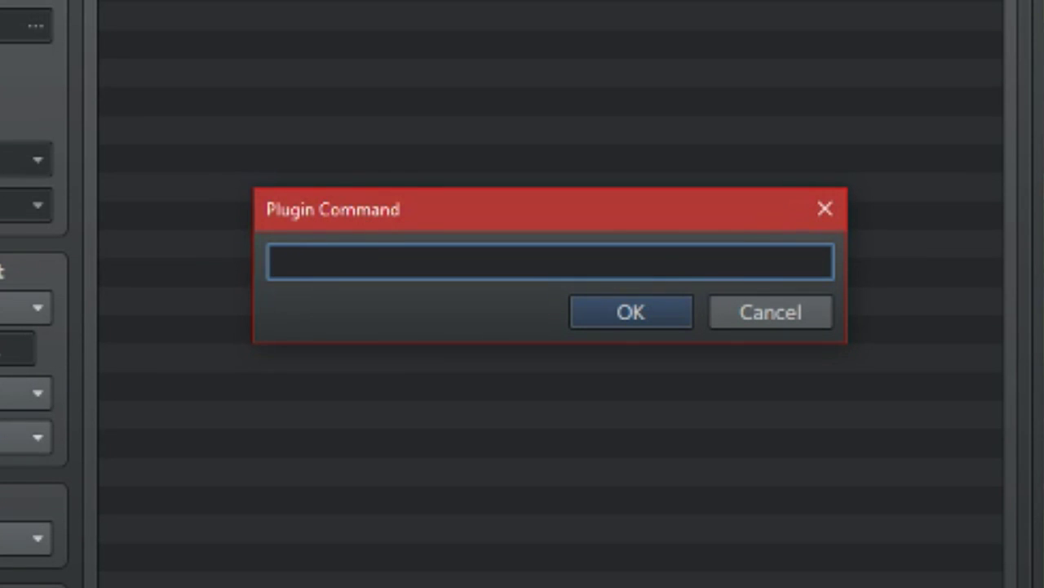
- Enter the plugin command "addMapOverlay 0 0 0 0.5 0.25 1 1 clouds_soft 2" for the new Town map event
text(addMapOverlay)
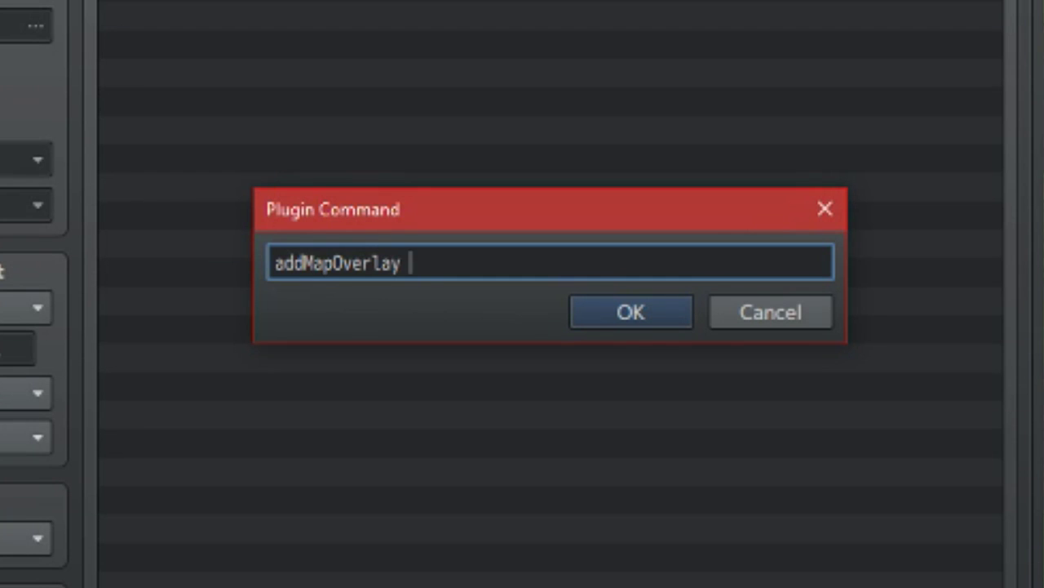
text( 0 0 0 0.5)
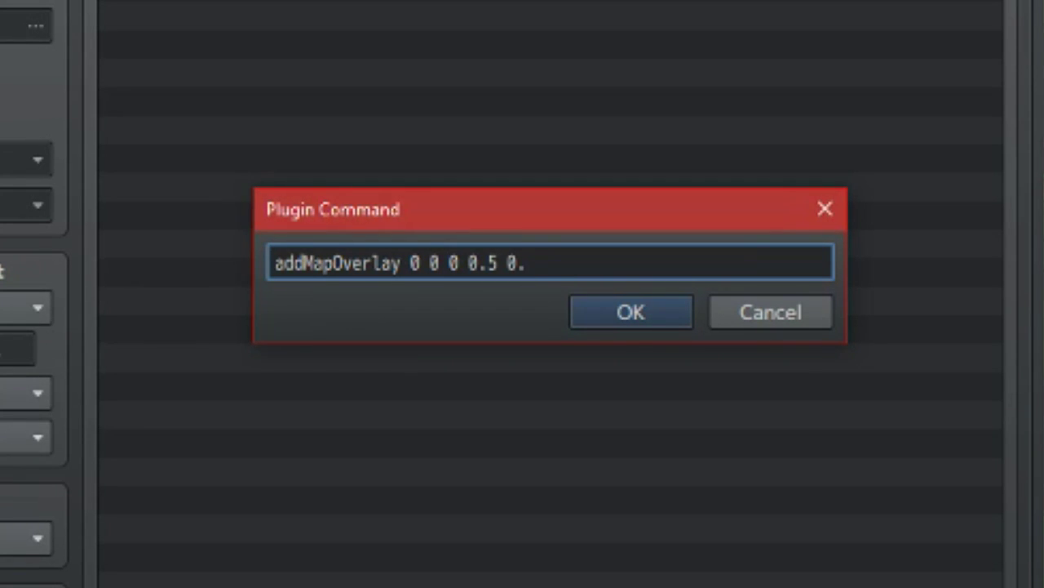
text(0.25 1 1 )
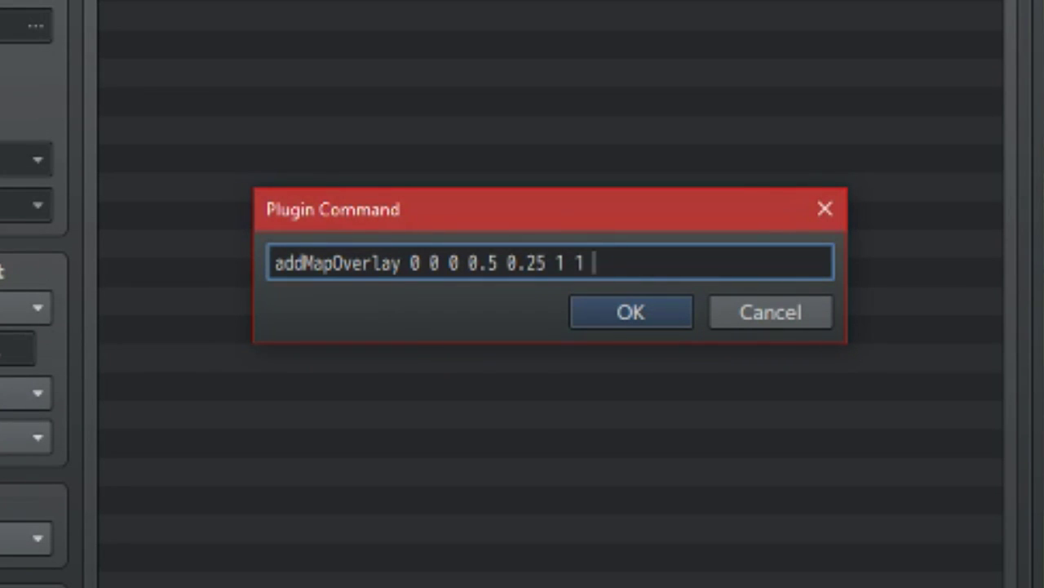
text(clouds_soft)
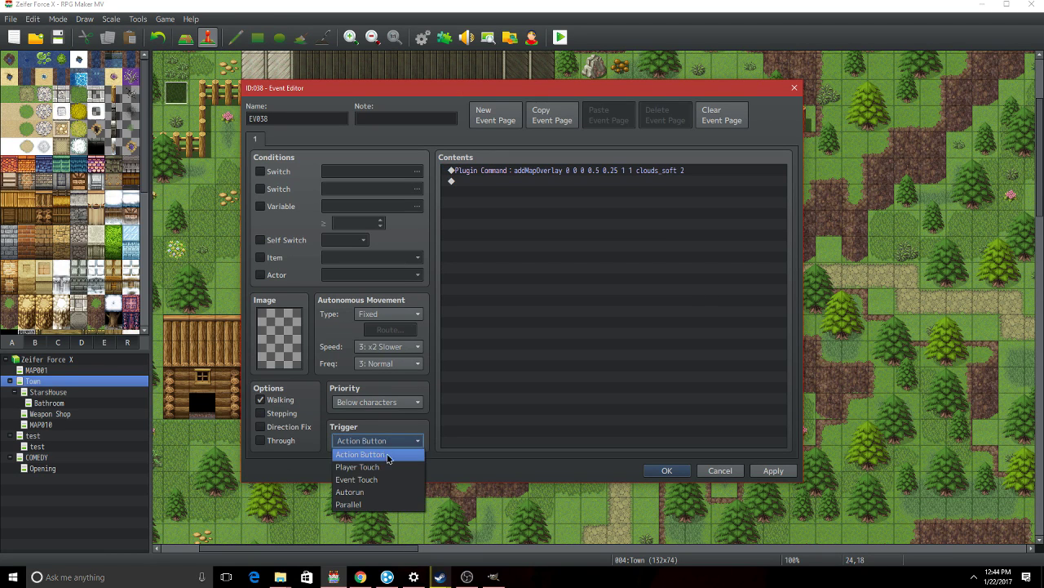
- Set the event's trigger to Parallel, add an Erase Event command after the plugin command, and save the event
click(380, 504)
double_click(561, 437)
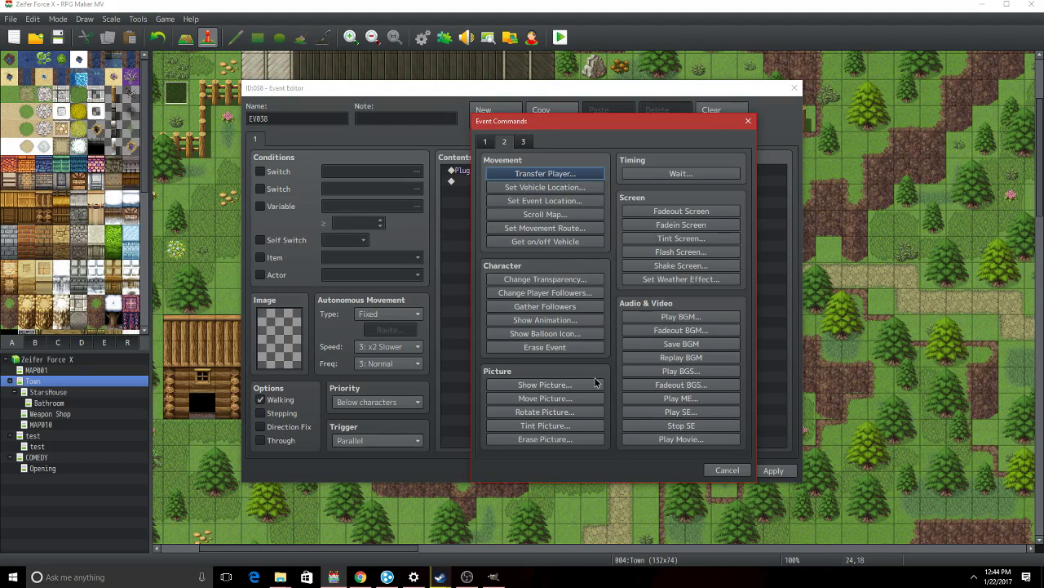
click(542, 439)
click(645, 331)
click(544, 346)
click(665, 471)
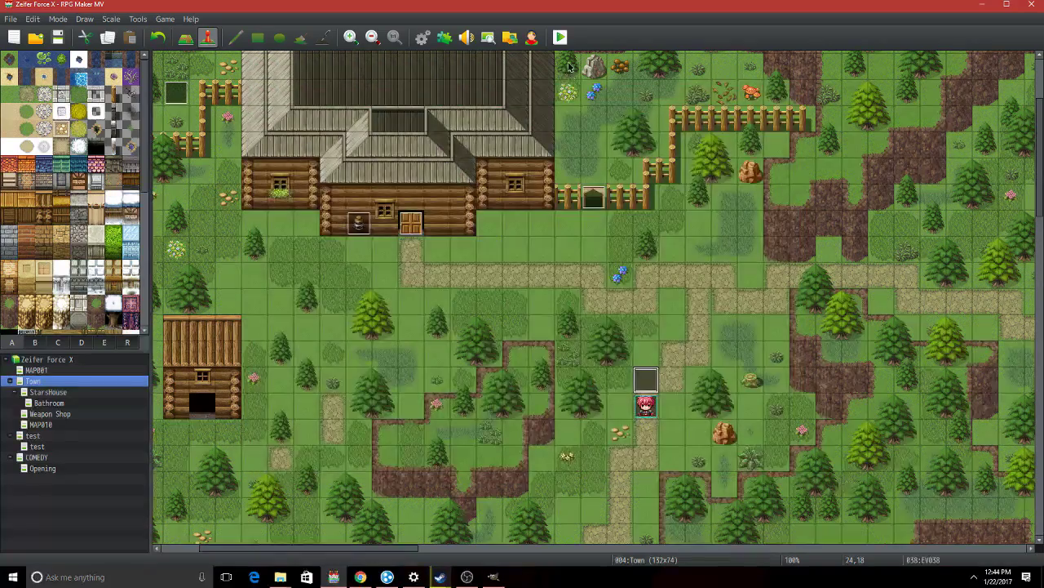
- Playtest the game and walk around the Town map to examine how the cloud overlay looks
click(560, 36)
click(493, 319)
key(ctrl+r)
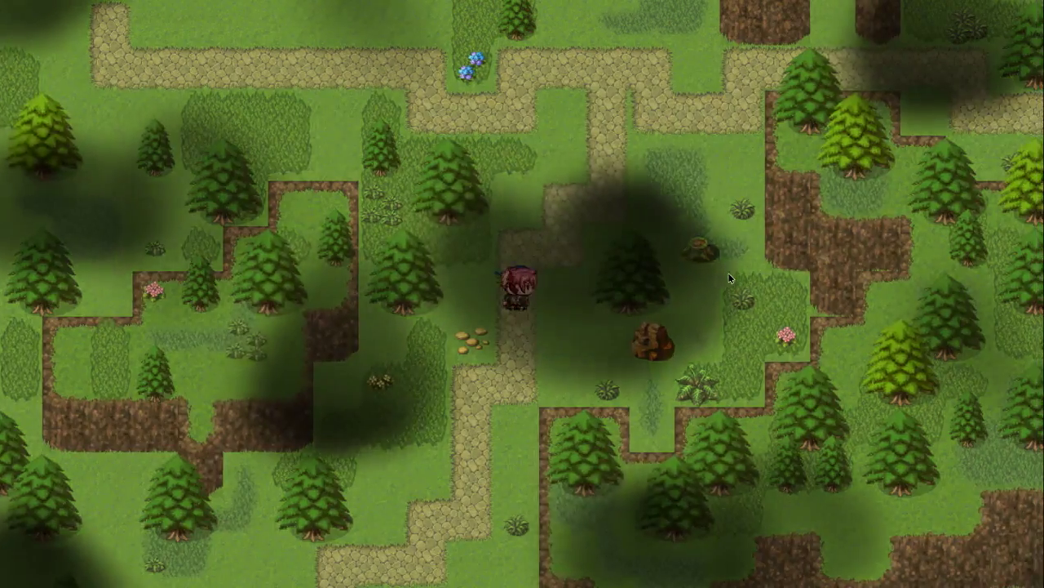
key(Up)
key(Left)
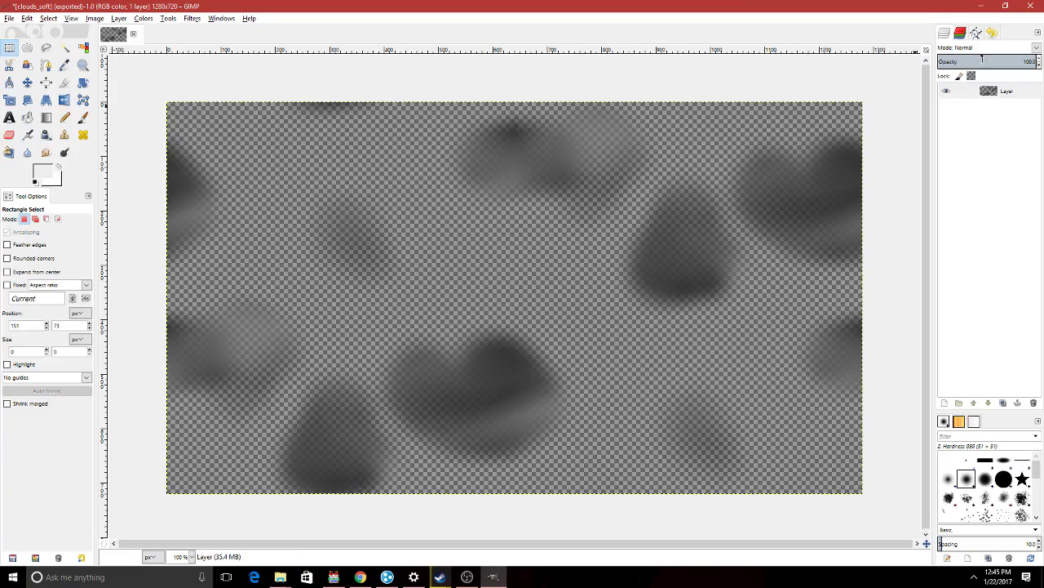
- Lower the cloud layer's opacity to 33 and re-export it over clouds_soft.png
drag(983, 60, 967, 61)
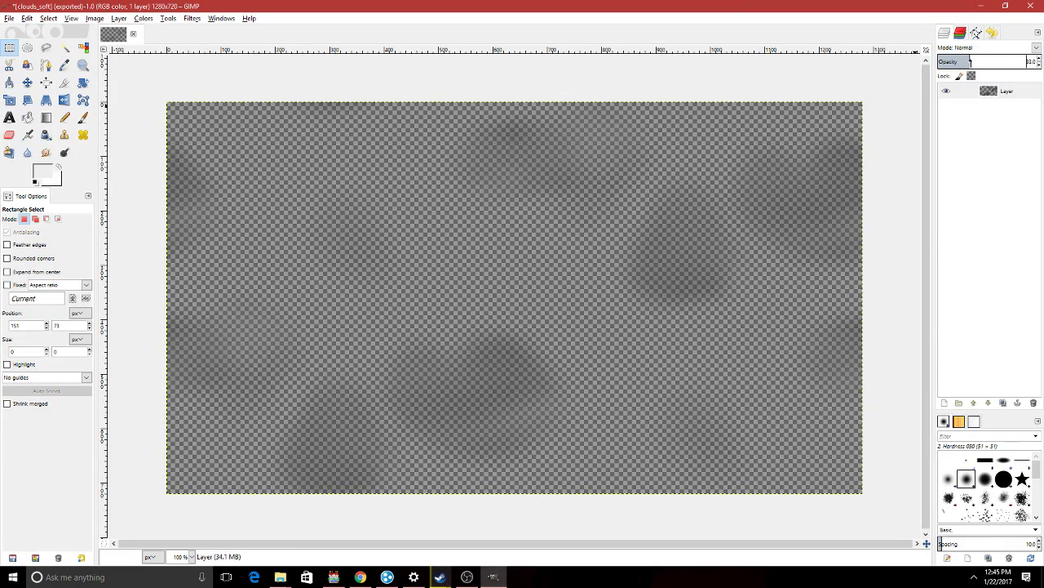
key(ctrl+e)
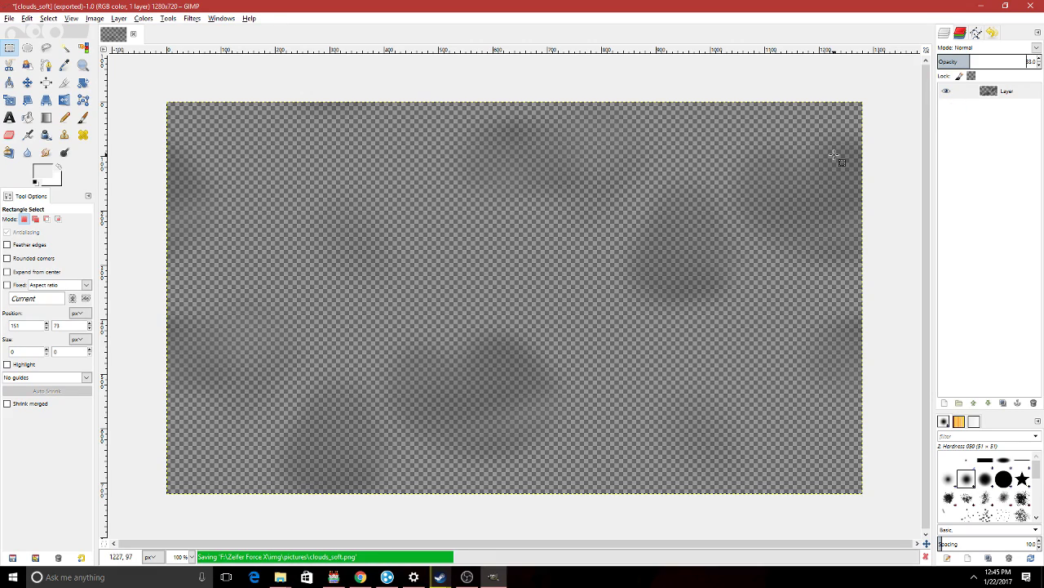
- Switch to RPG Maker MV, insert a 2 in the 0.5 argument of EV038's addMapOverlay plugin command, and save the event
key(alt+Tab)
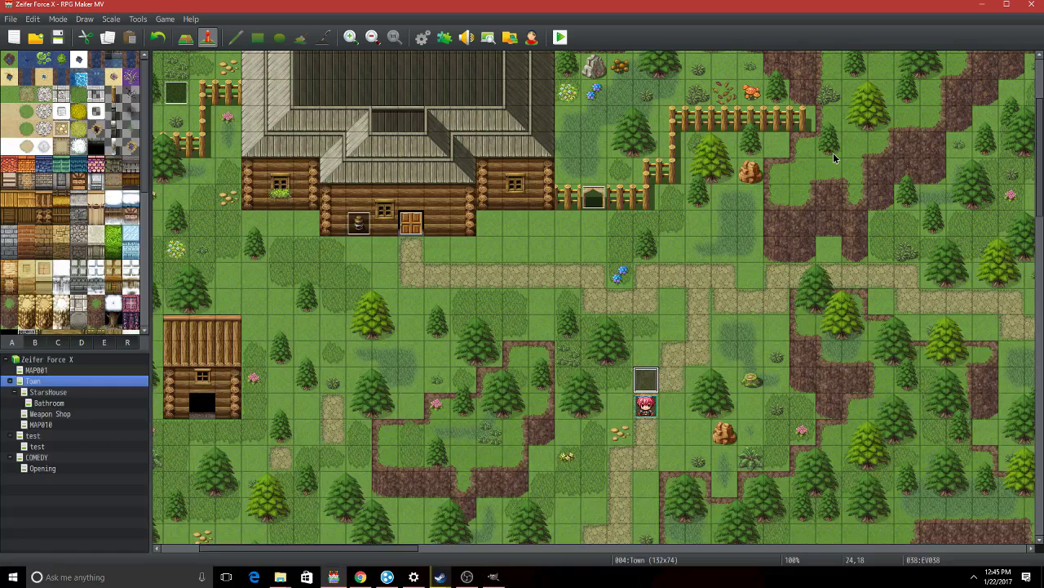
double_click(651, 387)
double_click(604, 170)
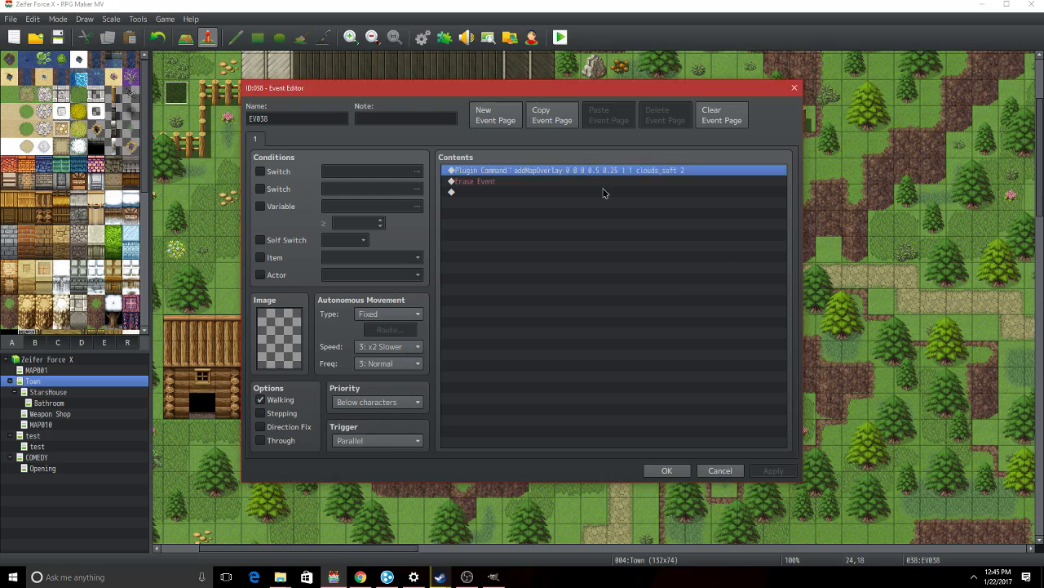
click(626, 297)
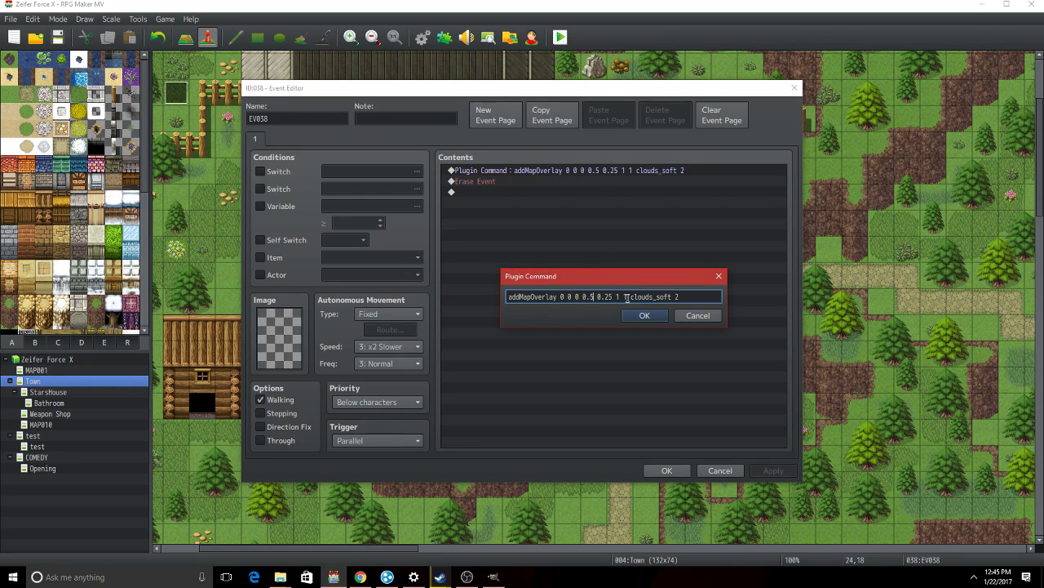
key(Left)
key(Left)
key(Left)
key(Left)
key(Left)
key(Left)
key(Left)
key(Left)
key(Left)
key(Left)
key(Left)
text(2)
key(Return)
key(Return)
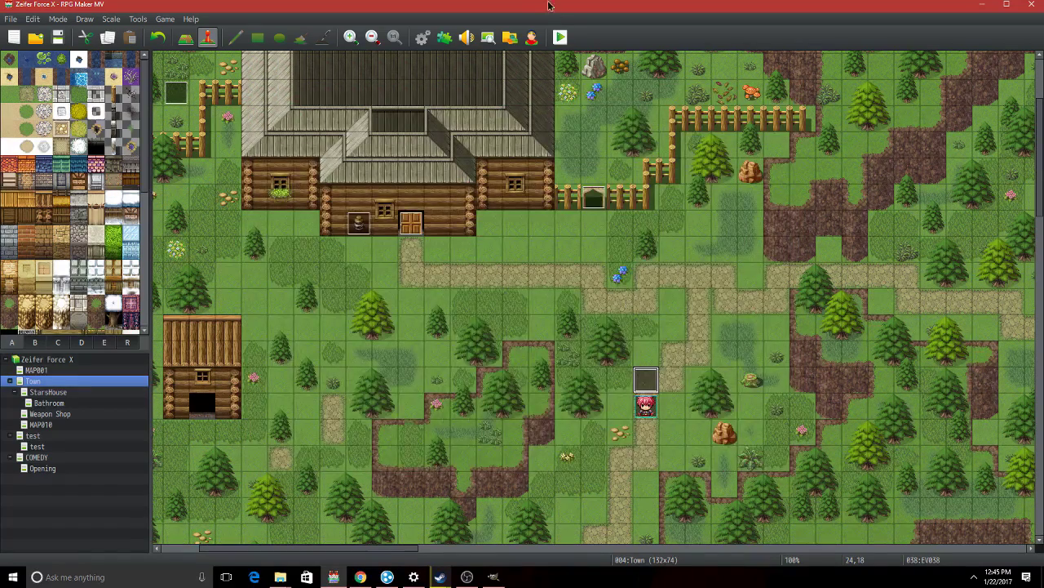
- Start another playtest, move the party up on the Town map, and show the game in full screen
click(562, 38)
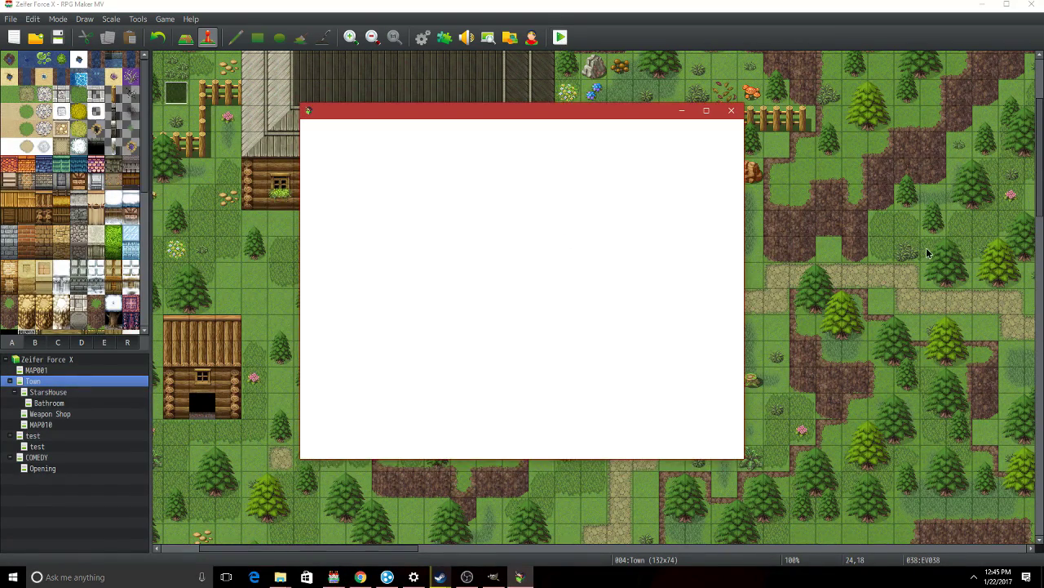
key(Return)
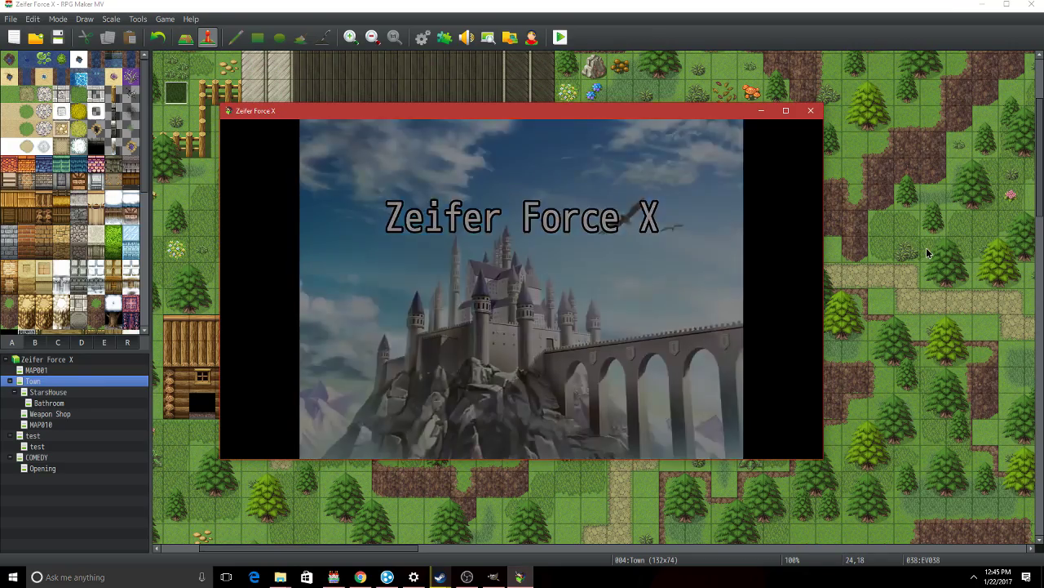
key(Up)
key(Up)
key(Up)
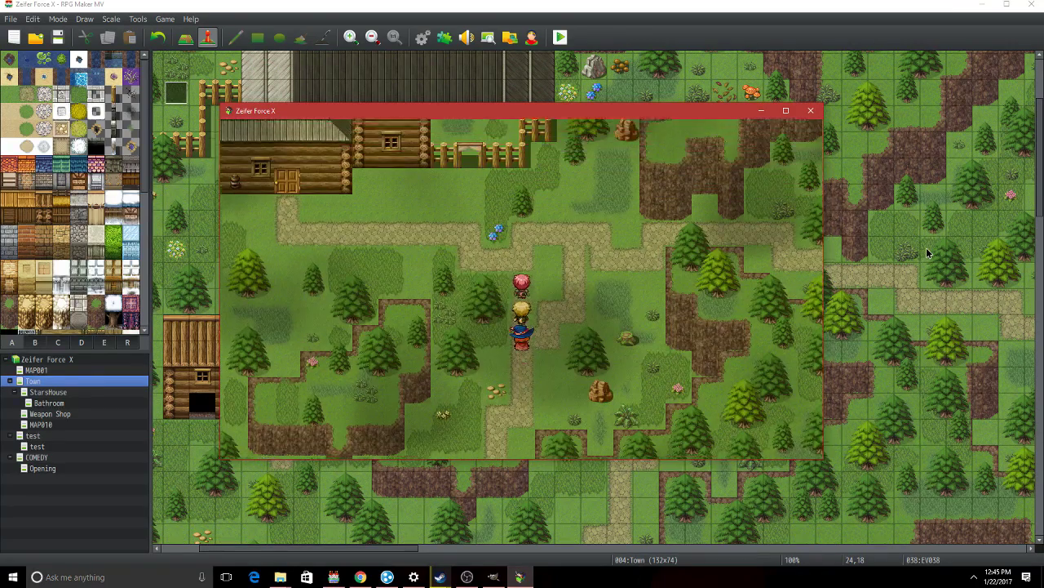
key(F4)
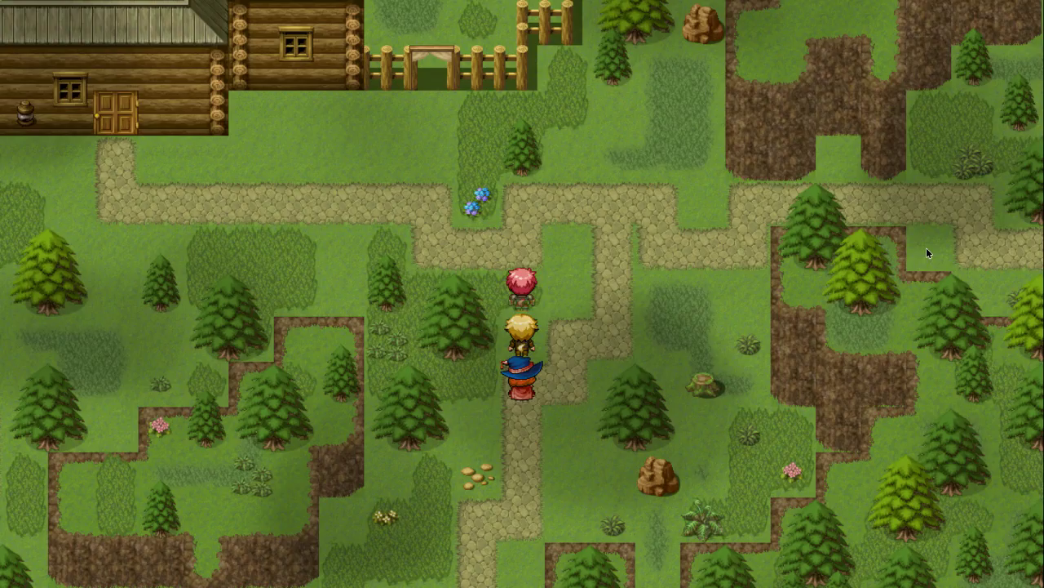
- Walk the party across the Town map to examine the fainter overlay's look and scrolling, and close the playtest
key(Down)
key(Down)
key(Down)
key(Down)
key(Down)
key(Down)
key(Down)
key(Left)
key(Left)
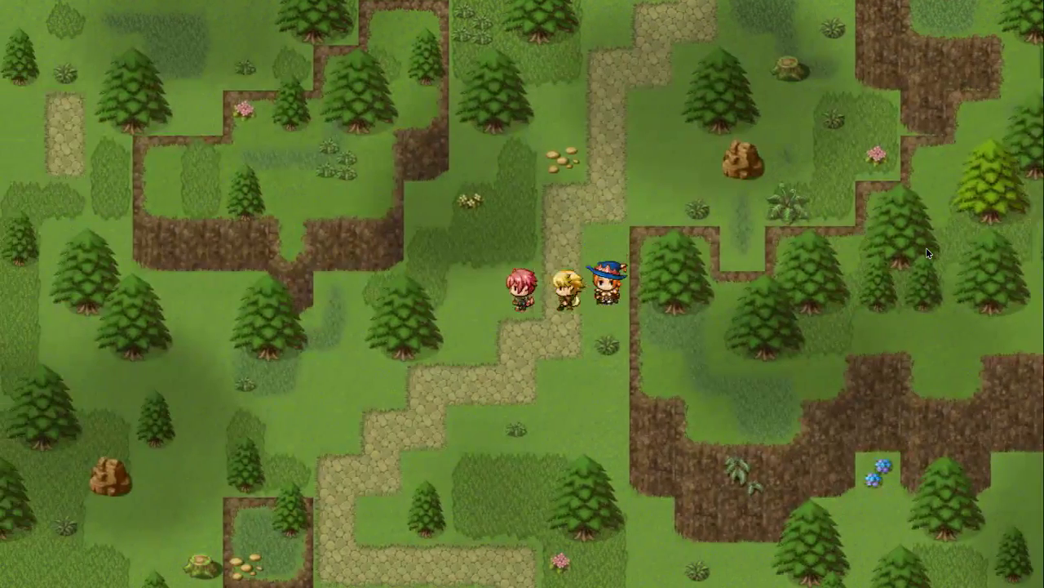
key(Left)
key(Left)
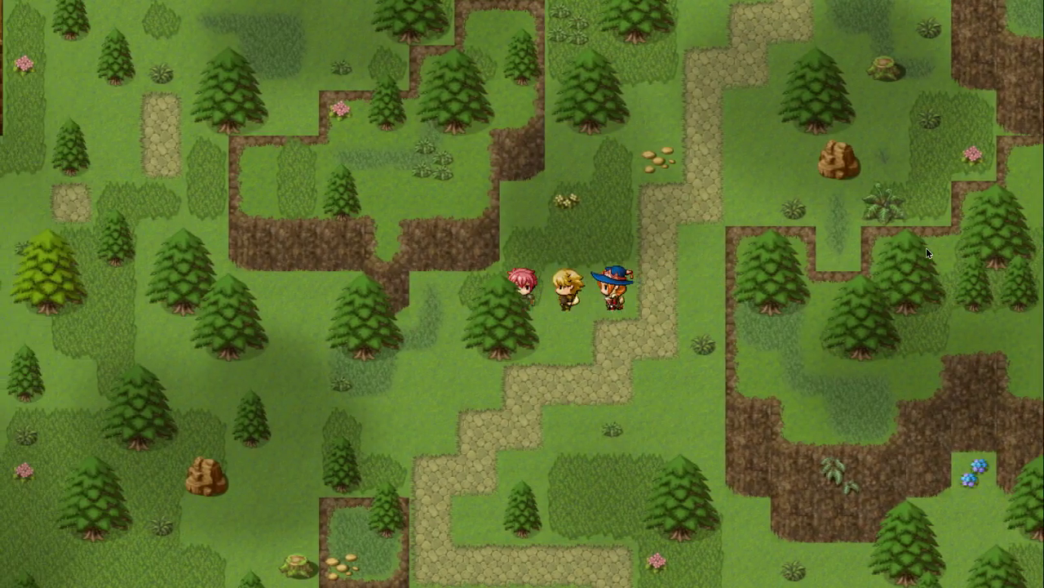
key(Right)
key(Down)
key(Down)
key(Down)
key(Left)
key(Left)
key(Left)
key(Left)
key(Left)
key(Left)
key(Left)
key(Down)
key(Down)
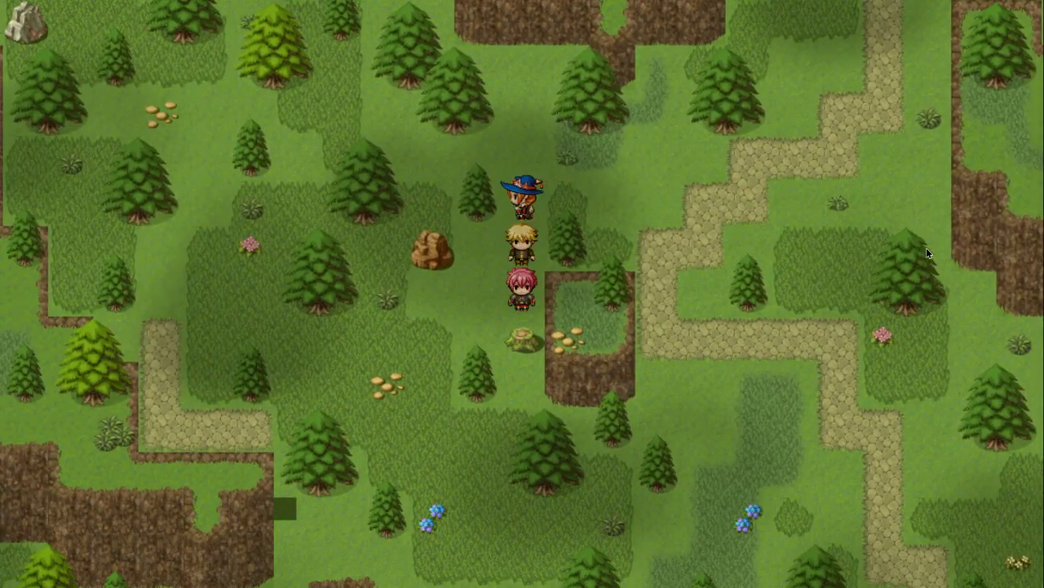
key(Left)
key(Left)
key(Down)
click(956, 313)
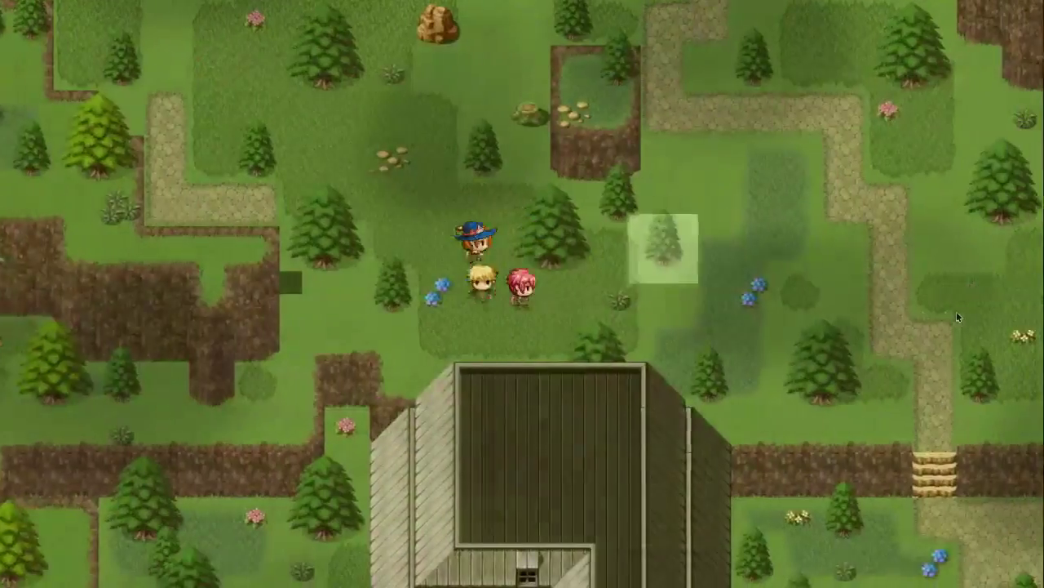
key(Right)
key(Right)
key(Right)
key(Right)
key(Right)
key(Down)
key(Down)
key(Down)
key(Down)
key(Down)
key(Down)
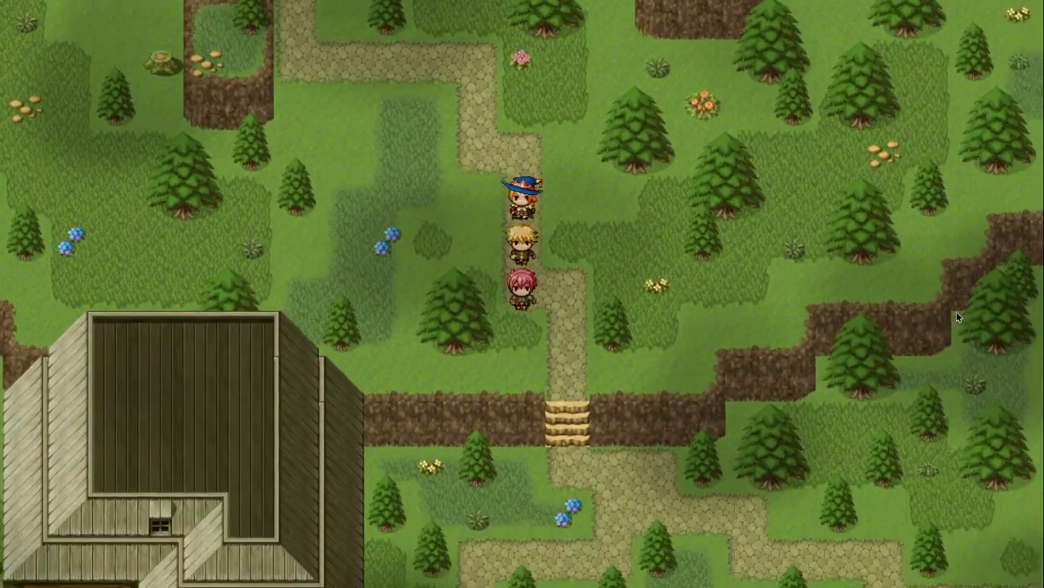
key(F4)
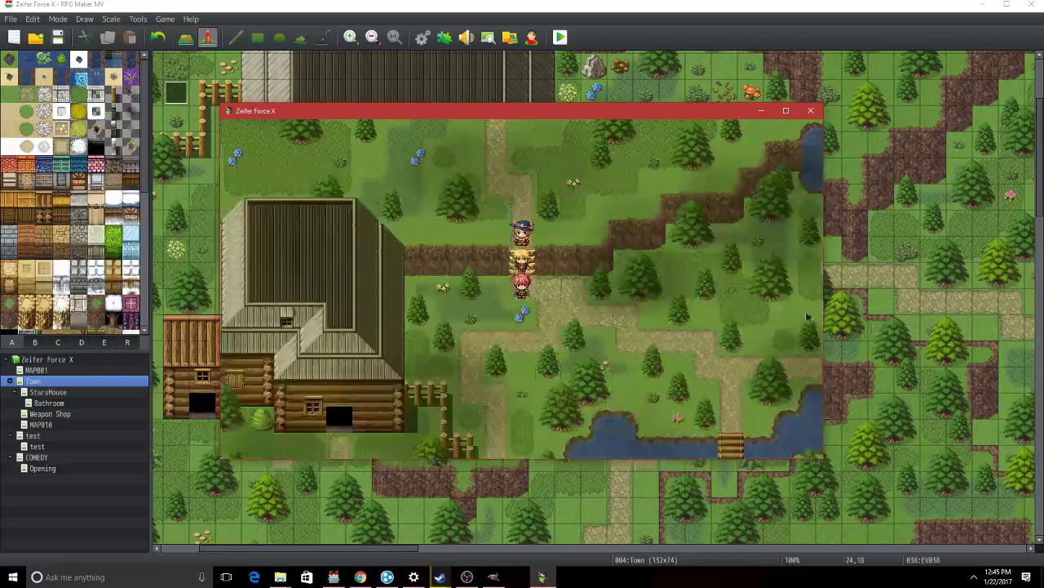
click(810, 111)
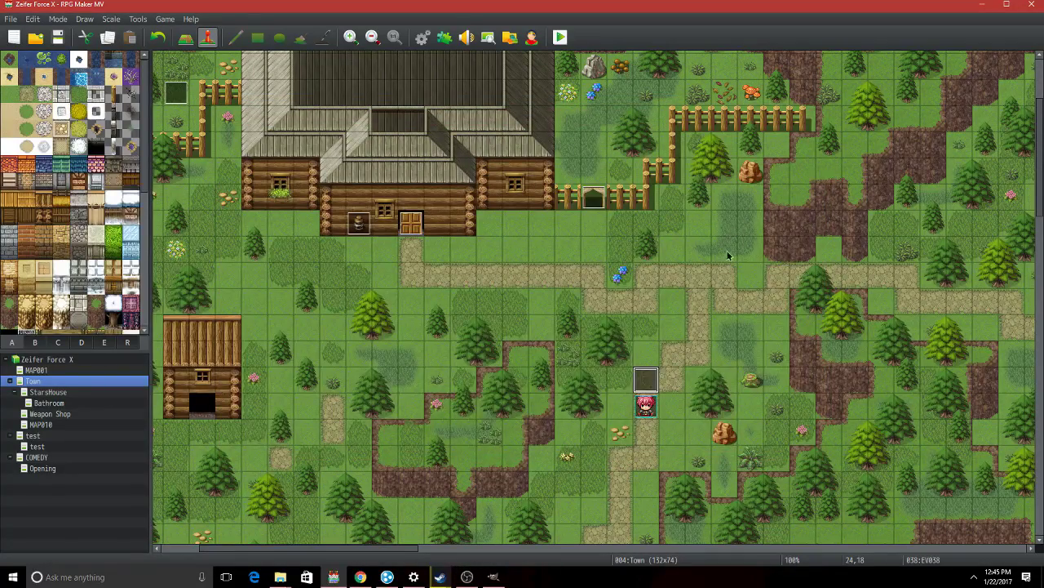
- Switch to GIMP, raise the cloud layer's opacity to about 48, and re-export it over clouds_soft.png
click(493, 577)
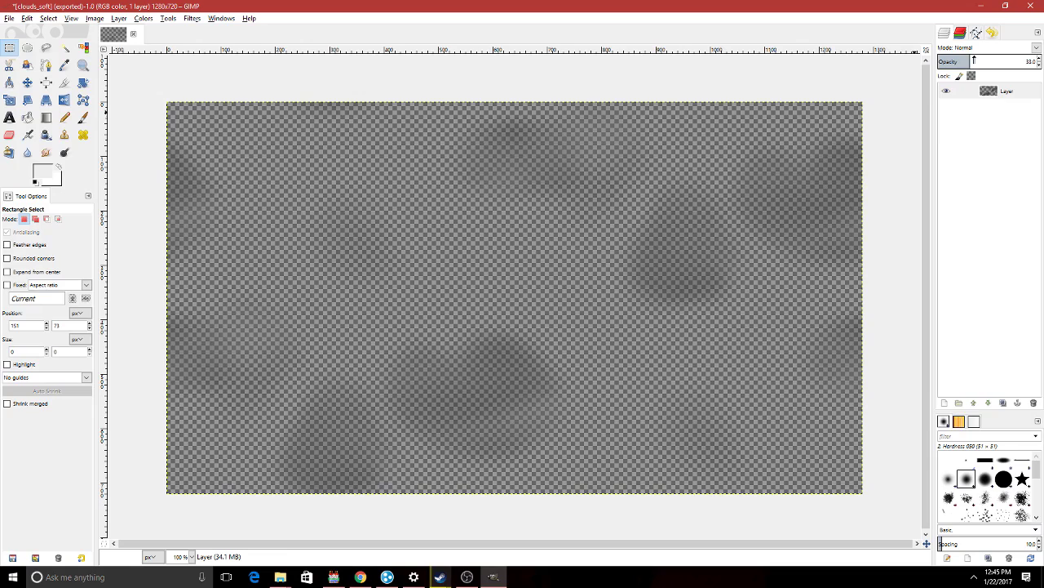
key(ctrl+e)
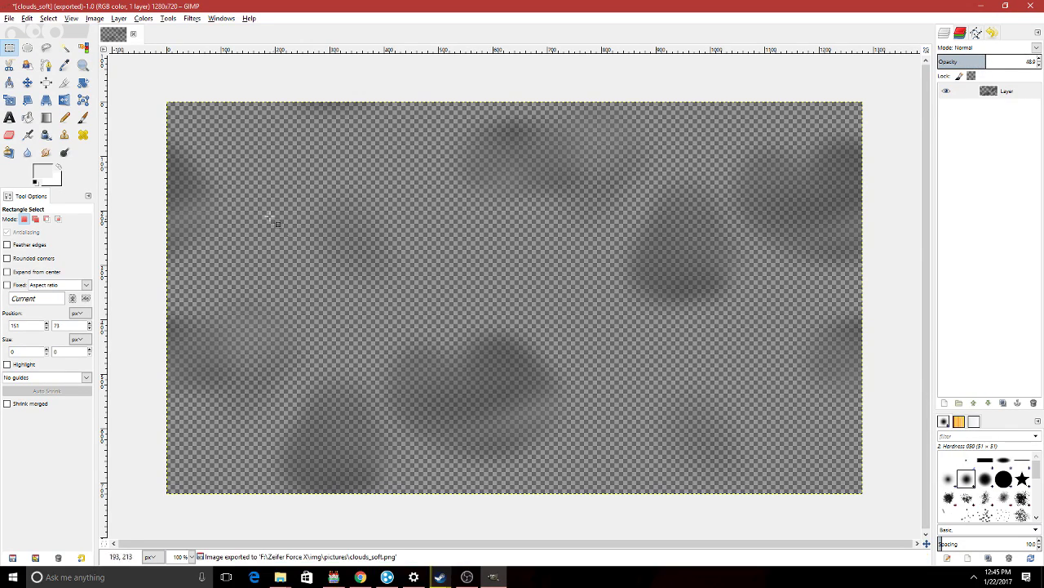
- Switch to RPG Maker MV and duplicate the addMapOverlay plugin command in EV038 above Erase Event, opening the copy for editing
key(alt+Tab)
double_click(646, 380)
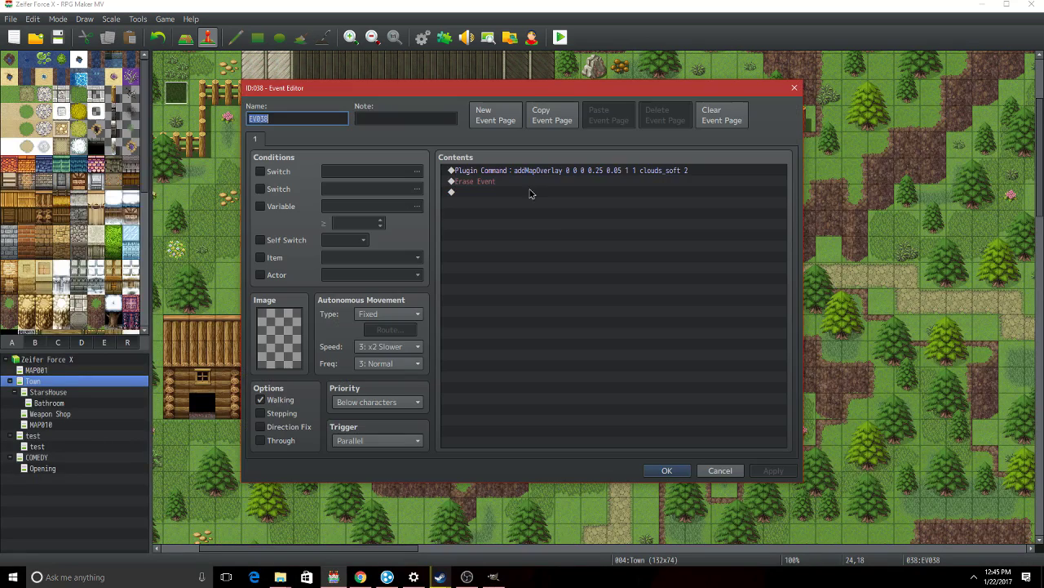
click(535, 172)
click(525, 182)
key(ctrl+v)
double_click(514, 182)
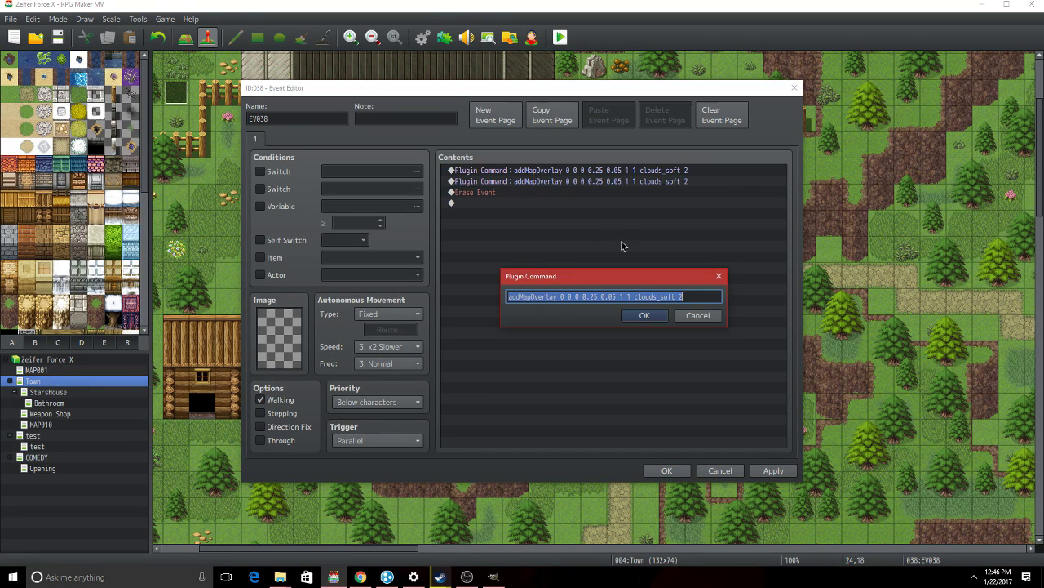
- Set the copied command to addMapOverlay 1 0 0 0.25 0.15 1 1 clouds_soft 2 and save the event
click(562, 299)
key(BackSpace)
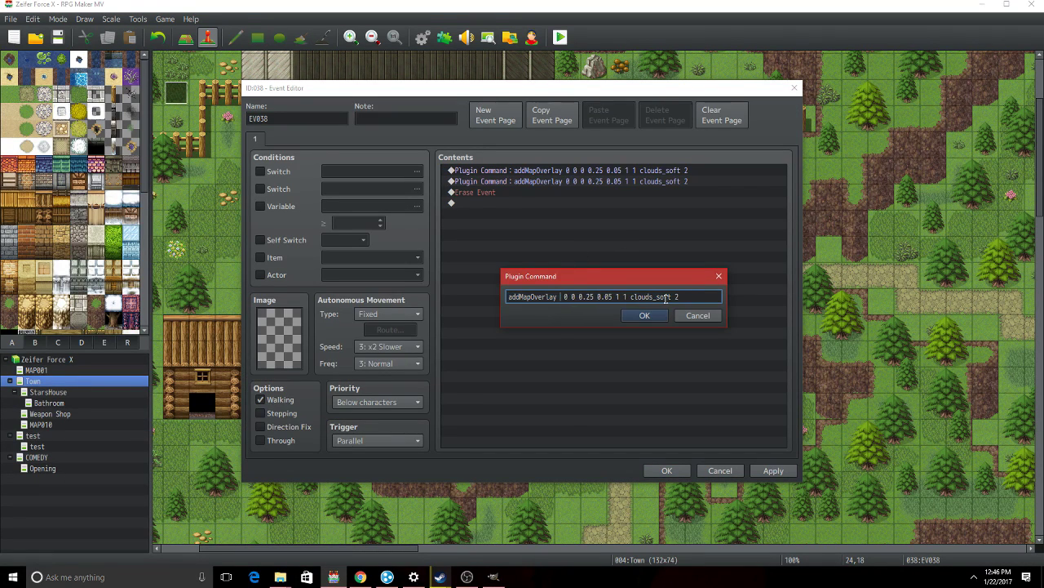
text(1)
key(BackSpace)
text(1)
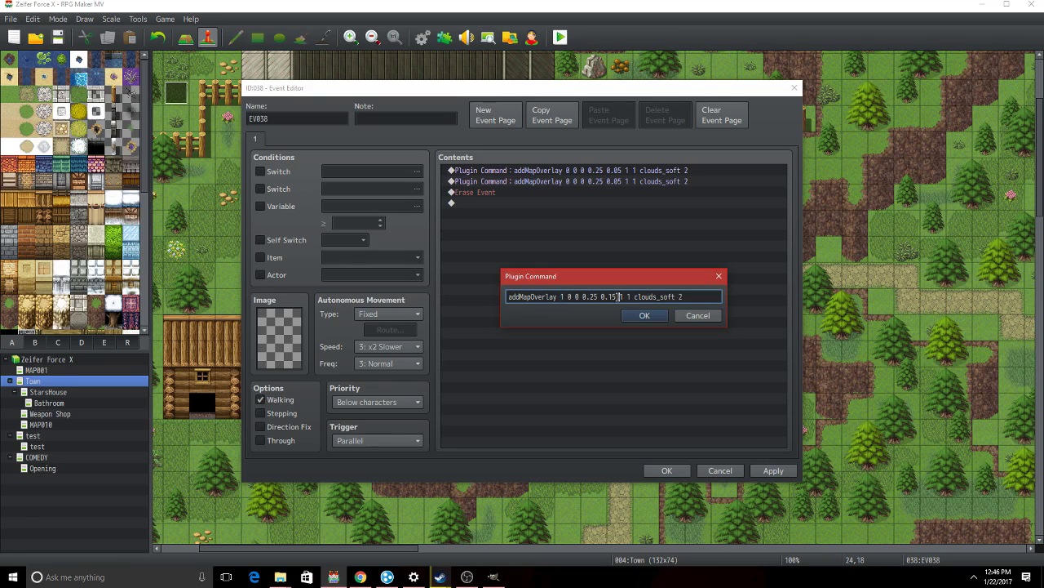
click(646, 315)
click(664, 470)
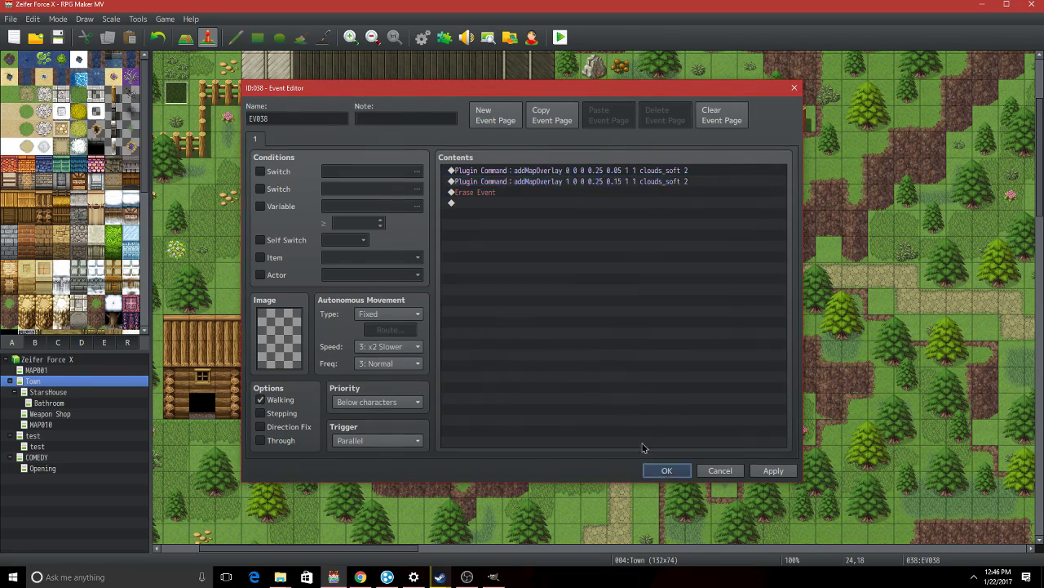
- Playtest the Town map, move the party slightly to examine the two cloud overlays together, and close the playtest
click(559, 36)
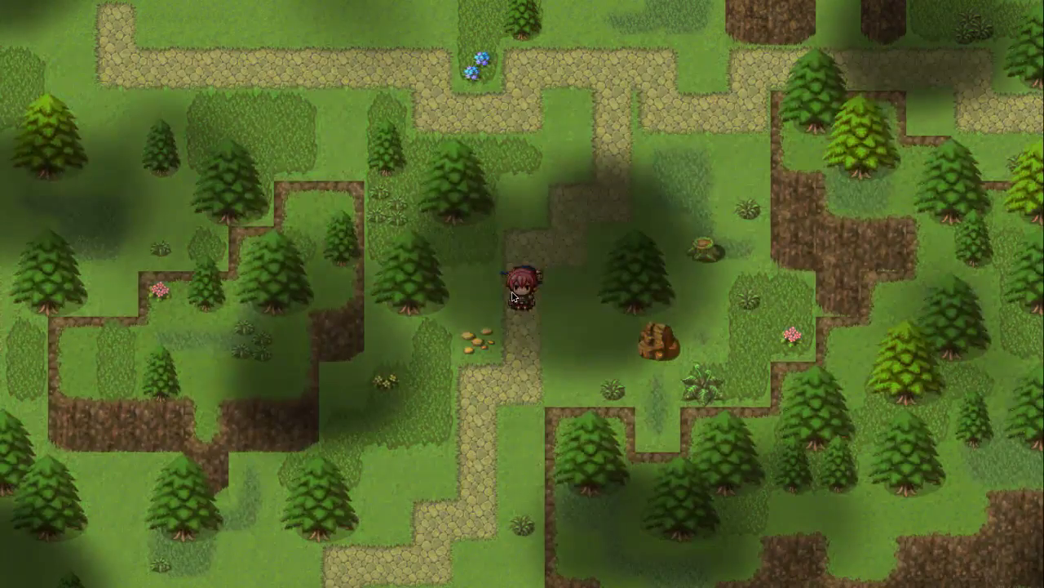
key(Down)
key(Up)
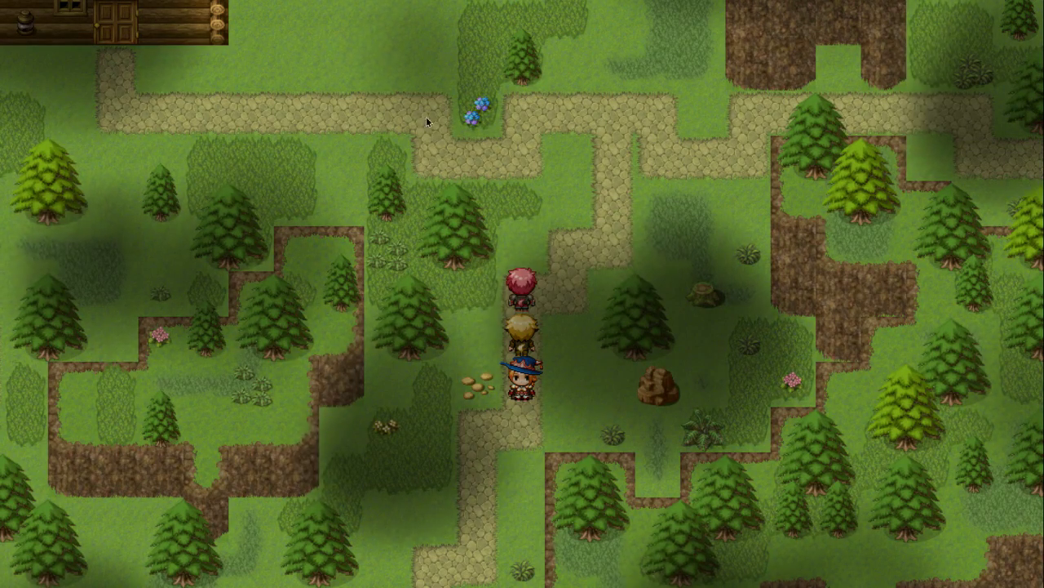
key(F4)
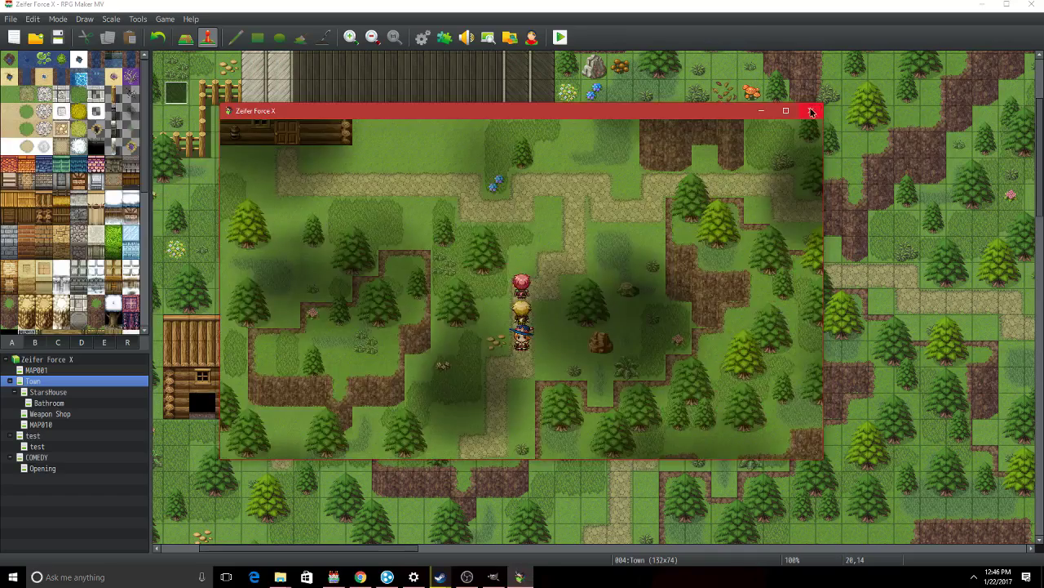
click(812, 114)
- Reopen EV038 and change its second overlay command to addMapOverlay 1 255 800 0.25 0.15 1 1 clouds_soft 2
double_click(645, 378)
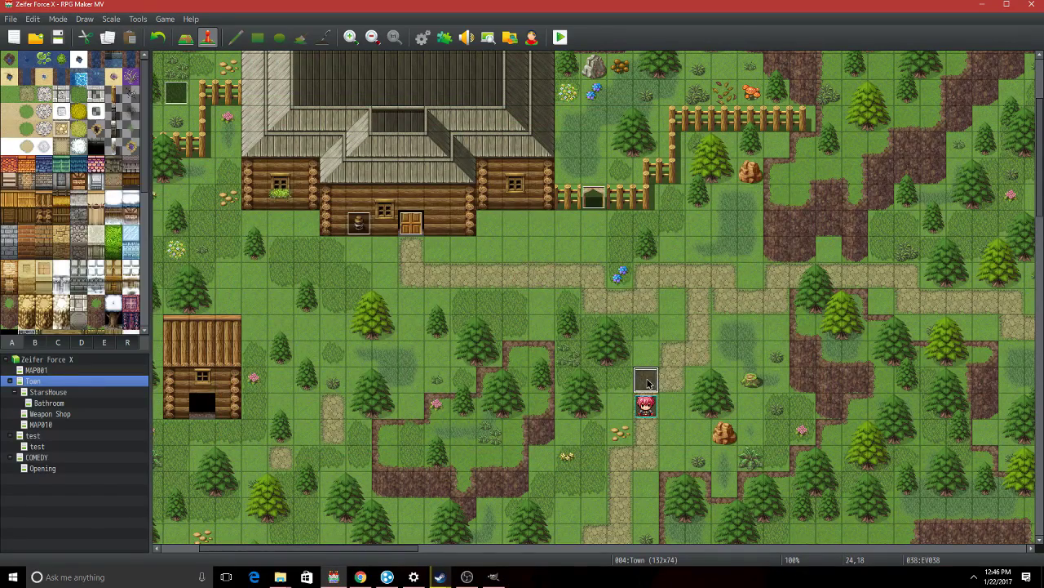
double_click(544, 181)
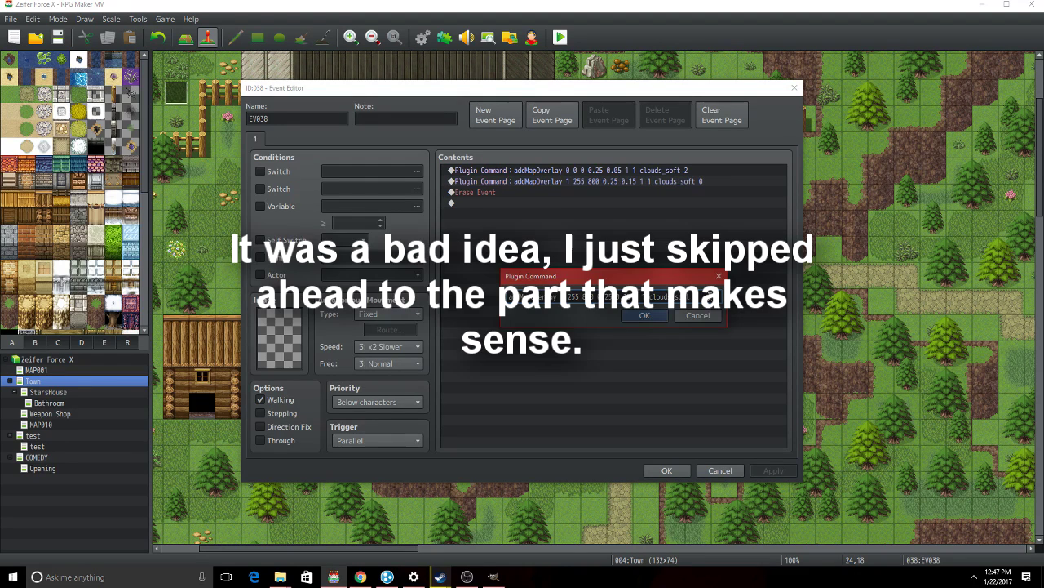
- Insert a setOverlayOpacity plugin command for overlay 1 above Erase Event in EV038, and save the event
click(498, 192)
right_click(558, 188)
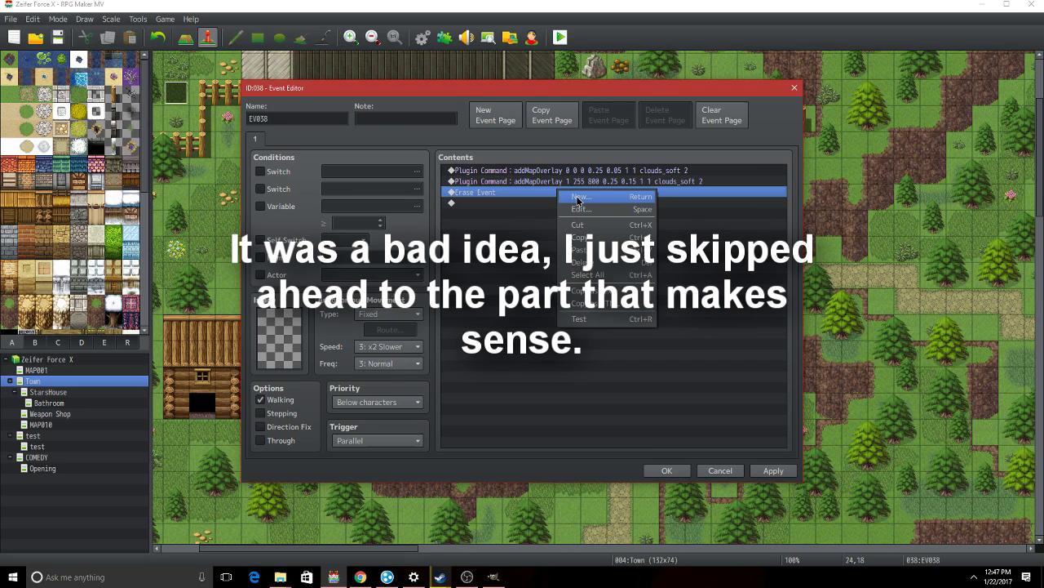
click(577, 196)
click(524, 141)
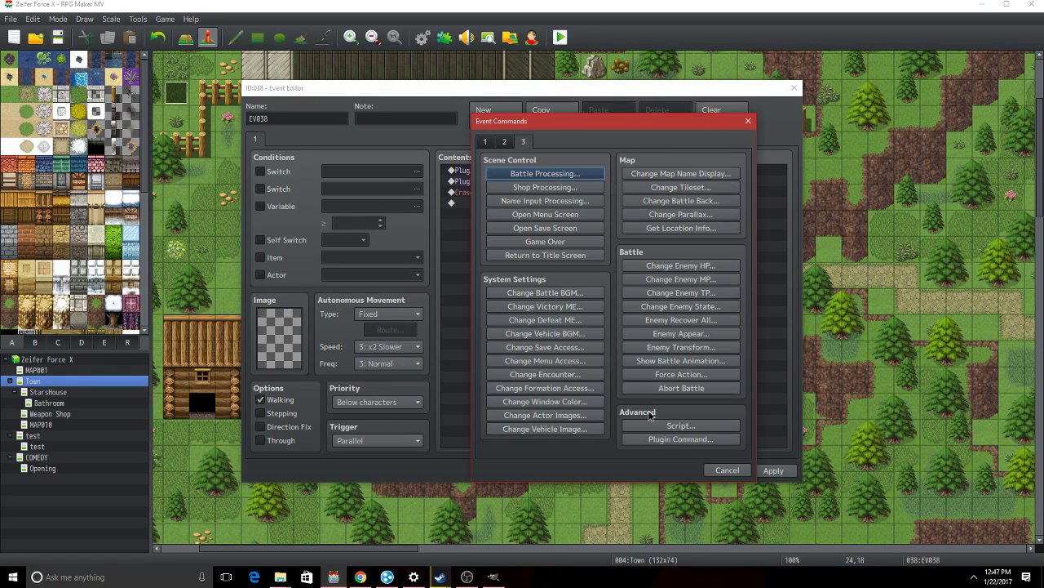
click(655, 440)
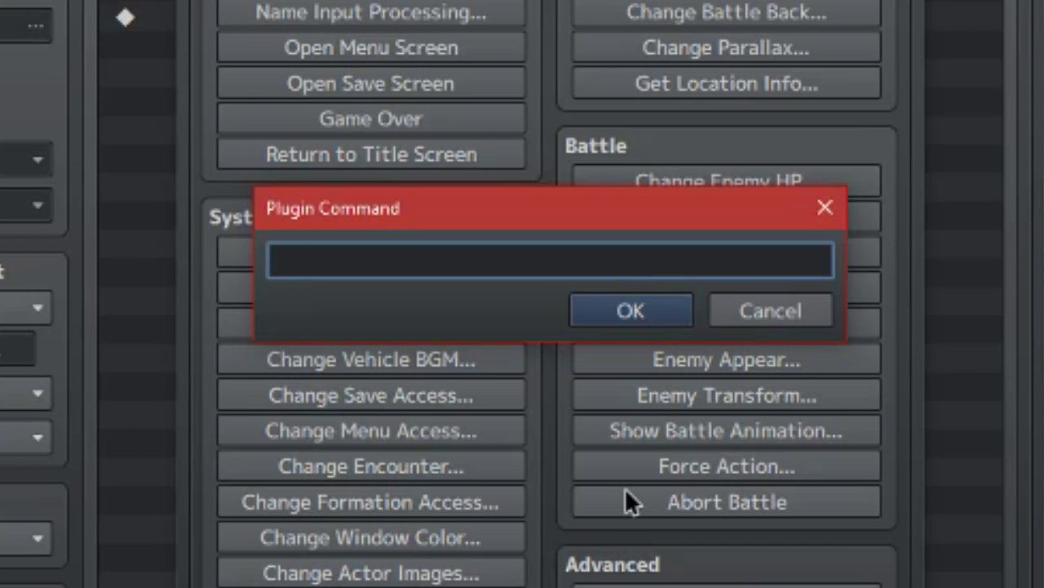
text(setOverlayOpacity 1)
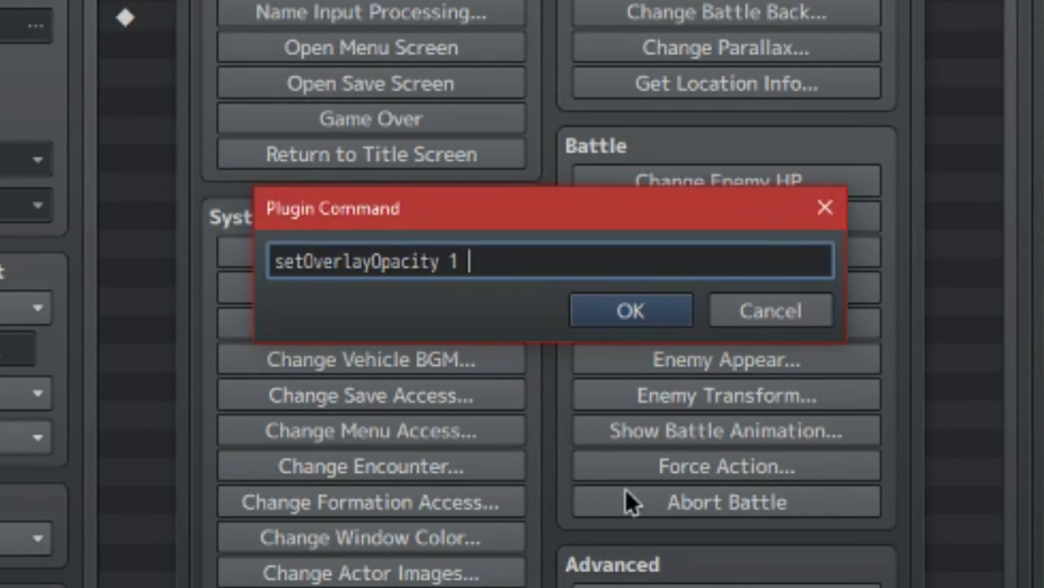
text(00)
key(Return)
click(665, 471)
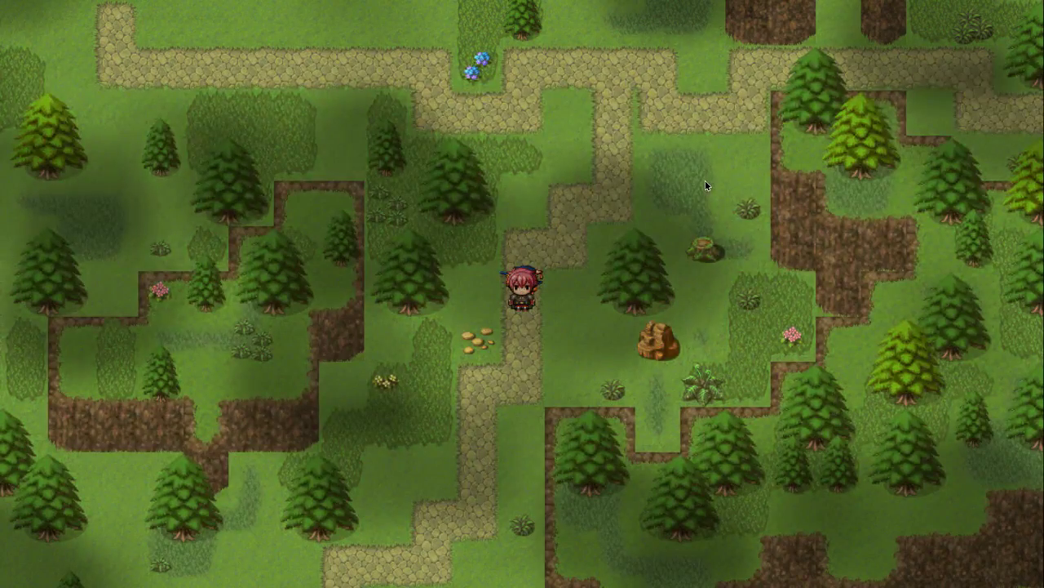
- In the playtest, walk the party south along the path to the fence gate by the log house, examining the layered clouds
key(Down)
key(Down)
key(Down)
key(Down)
key(Left)
key(Down)
key(Down)
key(Down)
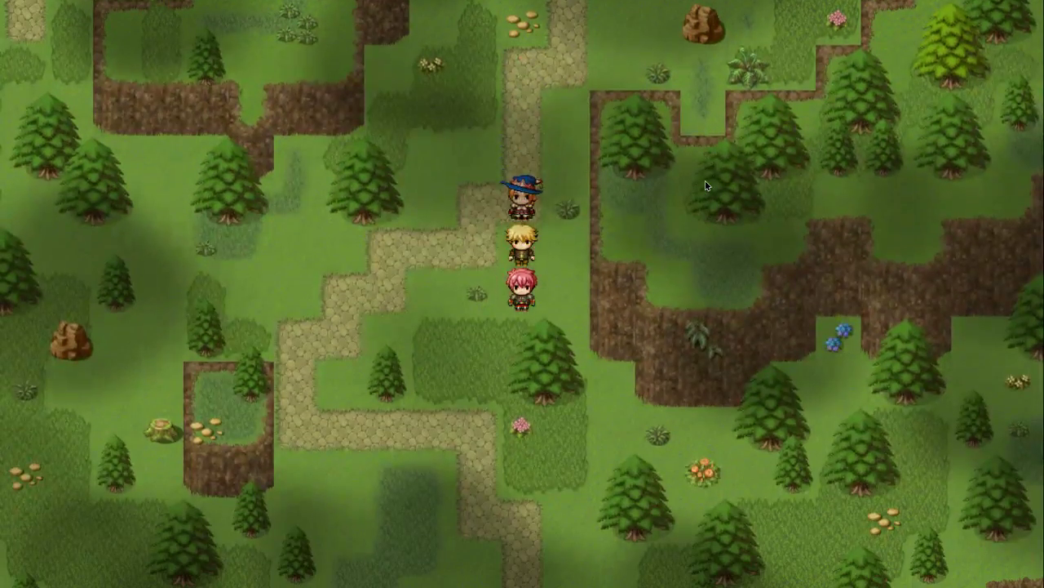
key(Left)
key(Down)
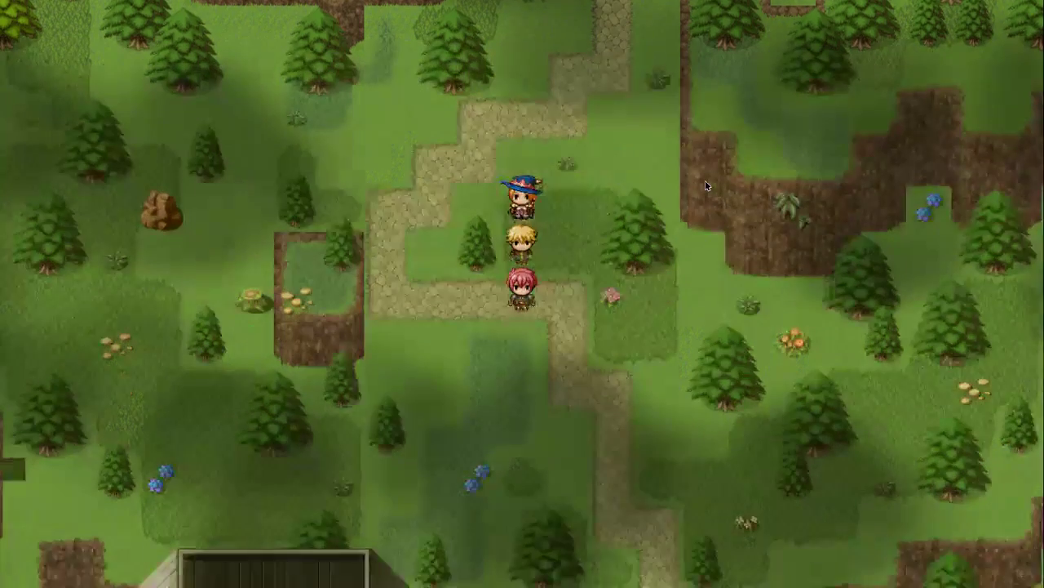
key(Down)
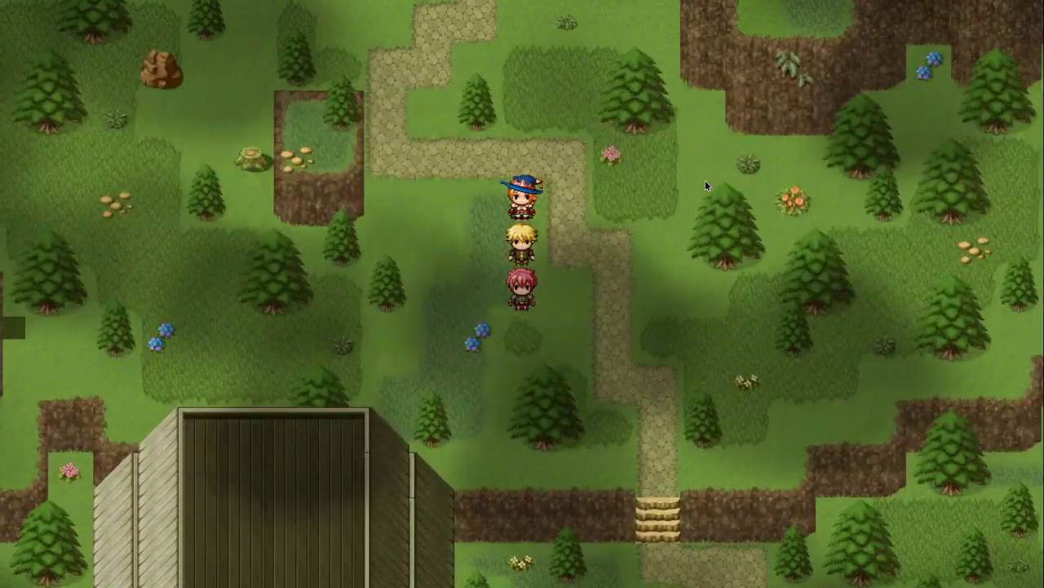
key(Right)
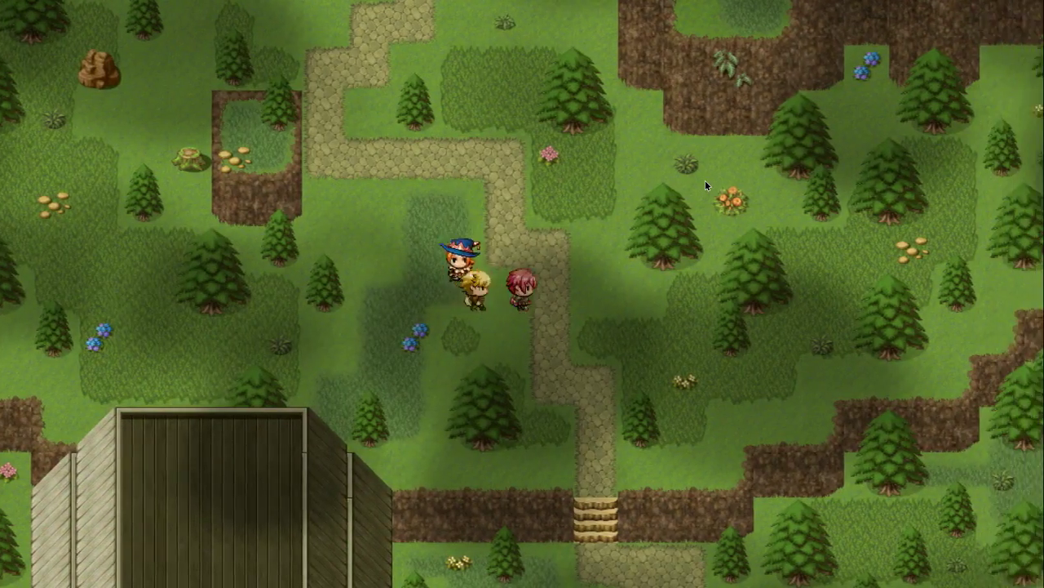
key(Down)
key(Left)
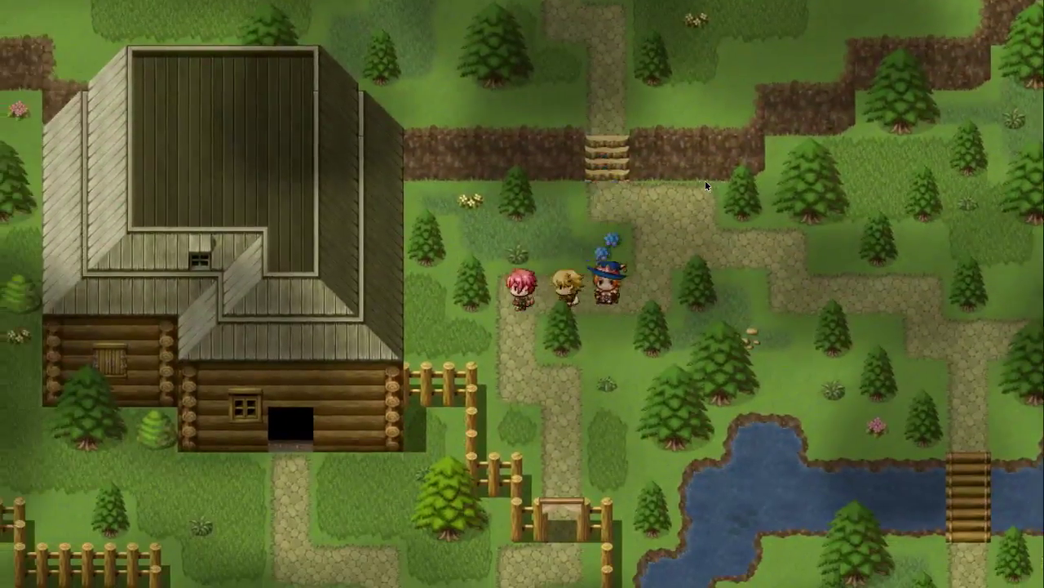
key(Down)
key(Right)
key(Down)
key(Up)
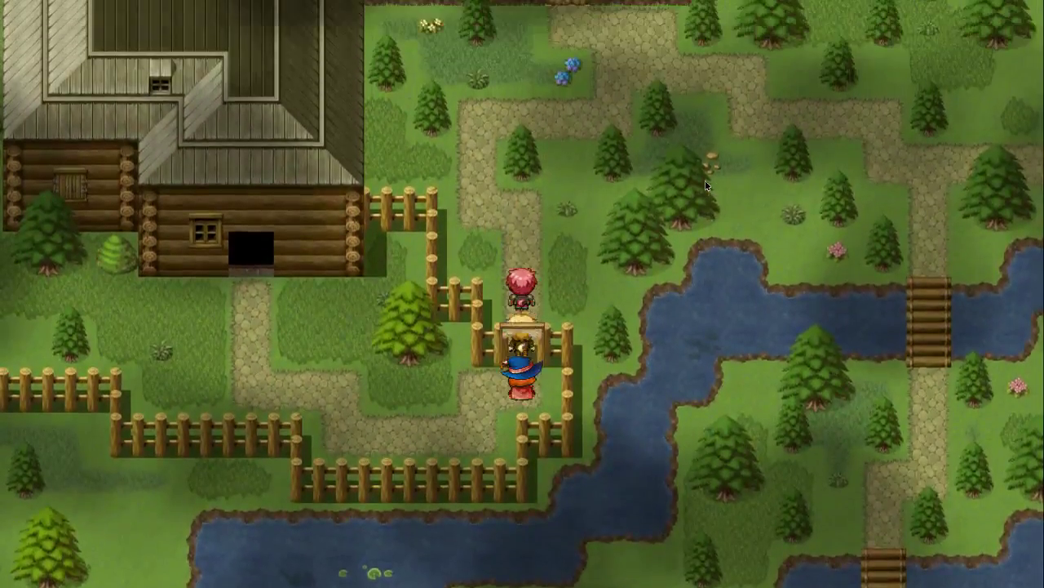
- Walk the party back up from the gate and east across the horizontal wooden bridge to examine the cloud overlays over the river
key(Right)
key(Left)
key(Up)
key(Right)
key(Down)
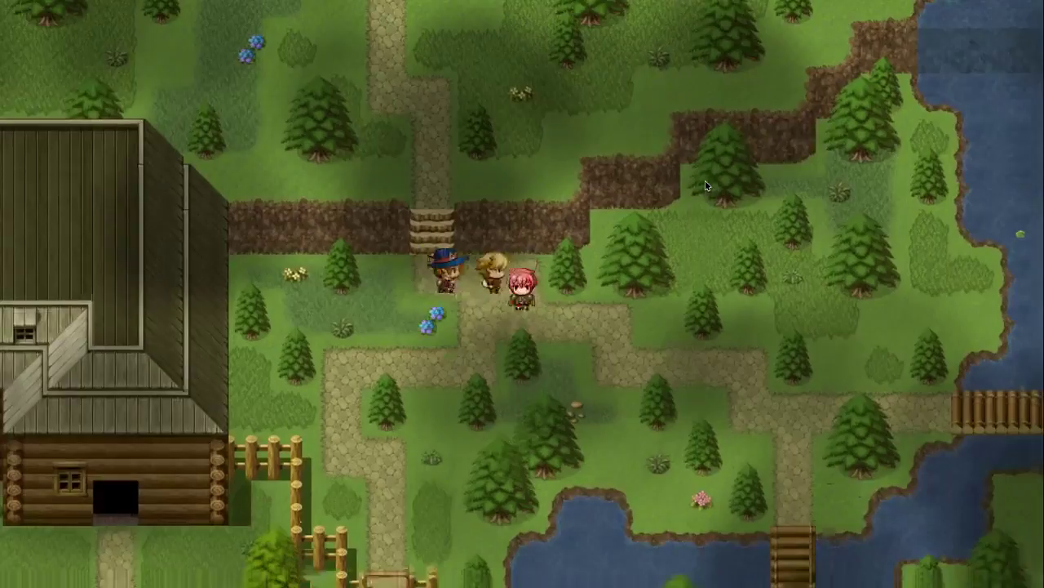
key(Right)
key(Down)
key(Right)
key(Down)
key(Right)
key(Right)
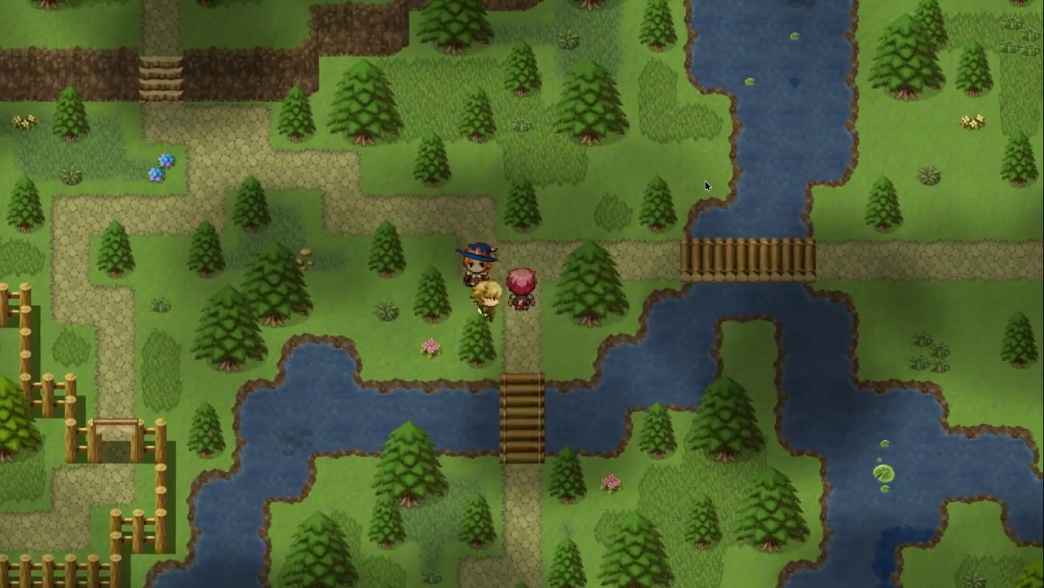
key(Right)
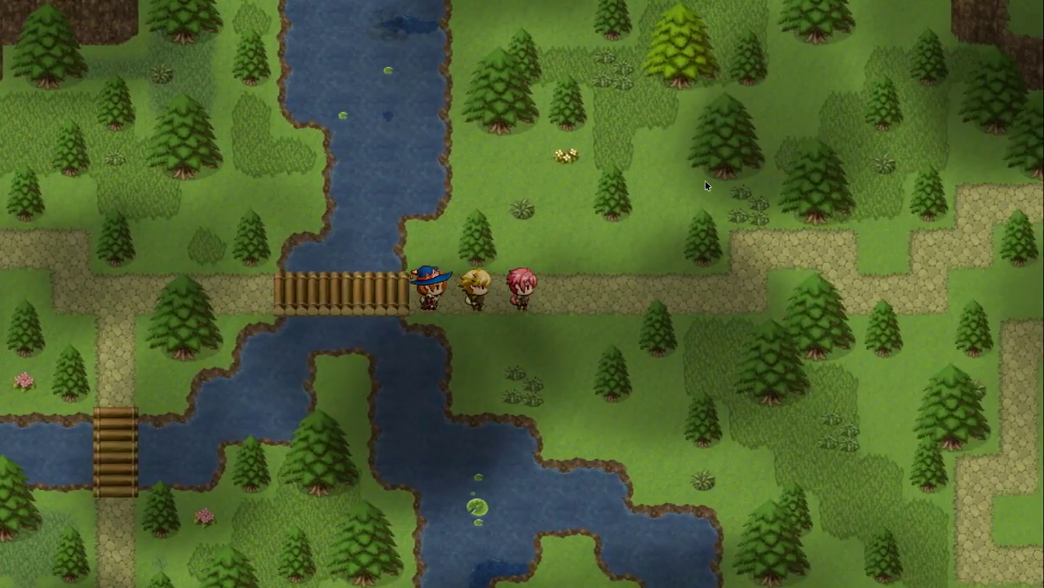
key(Right)
- Examine the clouds while walking up the eastern stairs and back down to the fenced wooden house's gate, and leave full screen
key(Up)
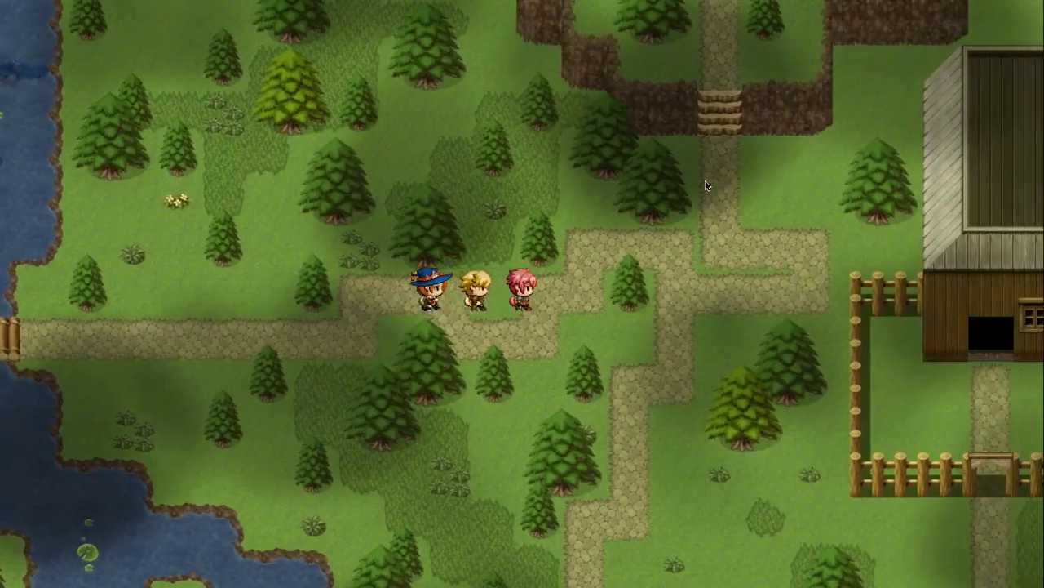
key(Right)
key(Up)
key(Right)
key(Up)
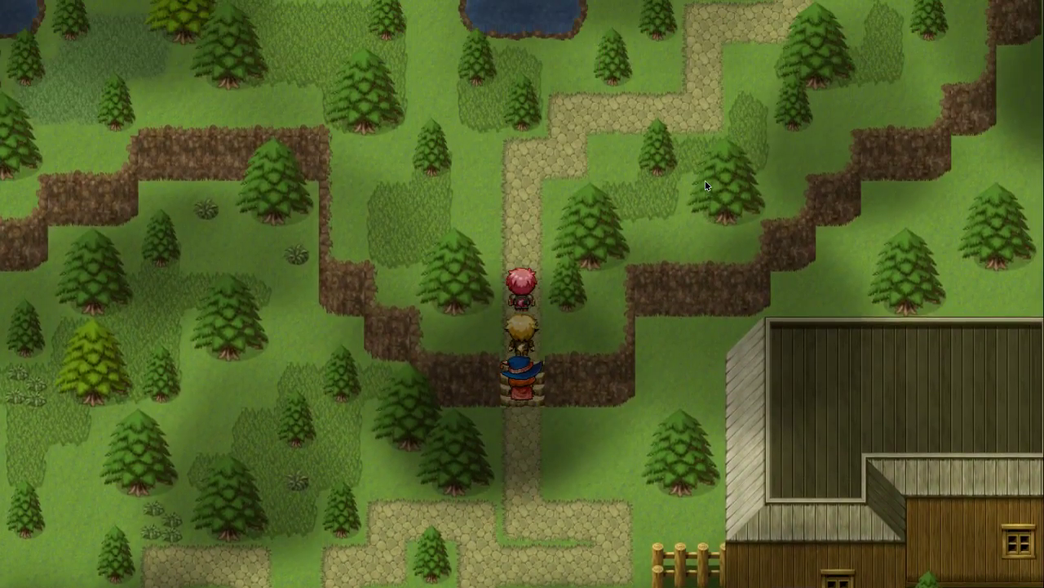
key(Down)
key(Right)
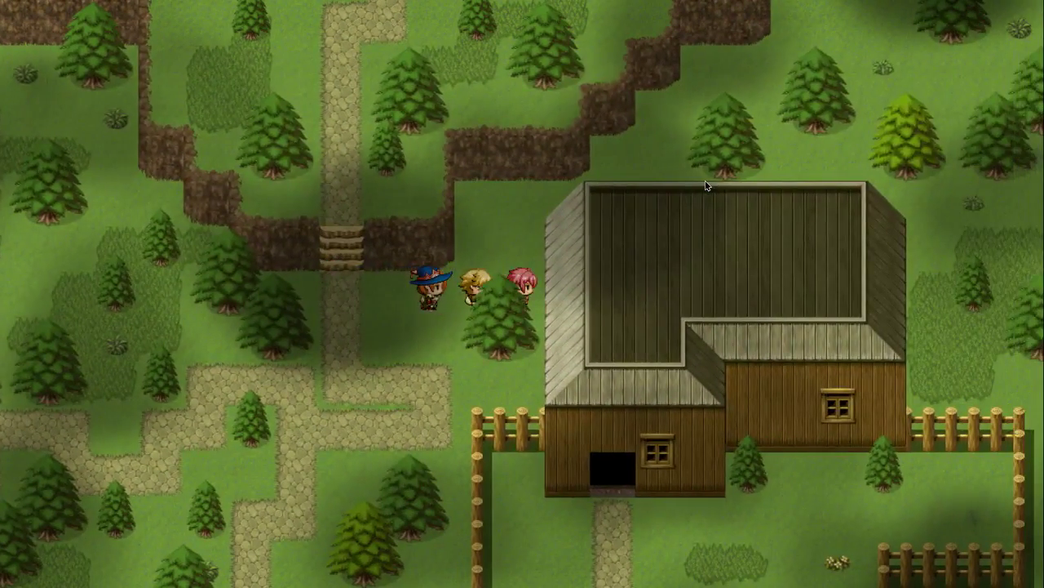
key(Left)
key(Down)
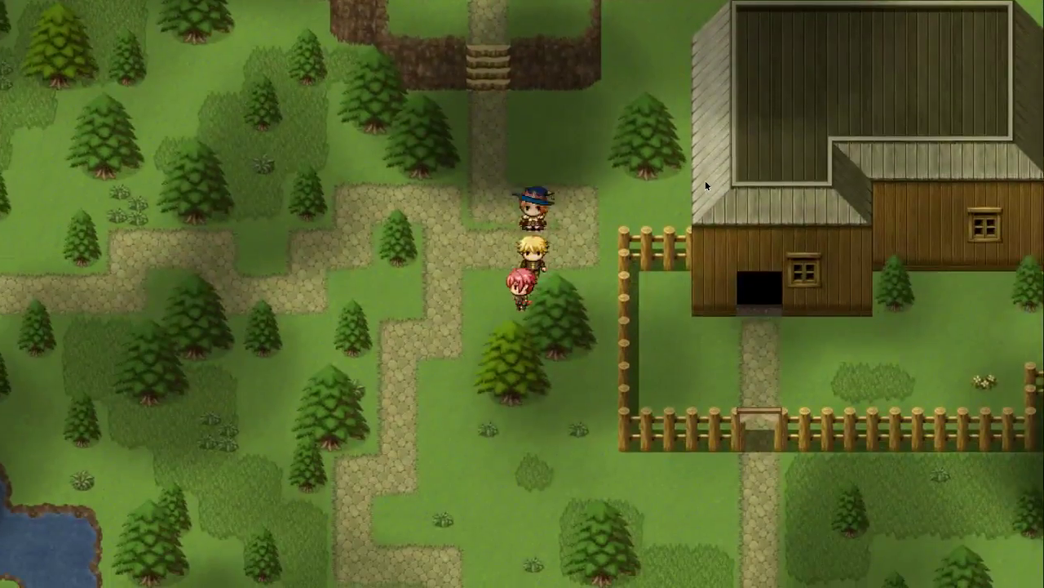
key(Left)
key(Down)
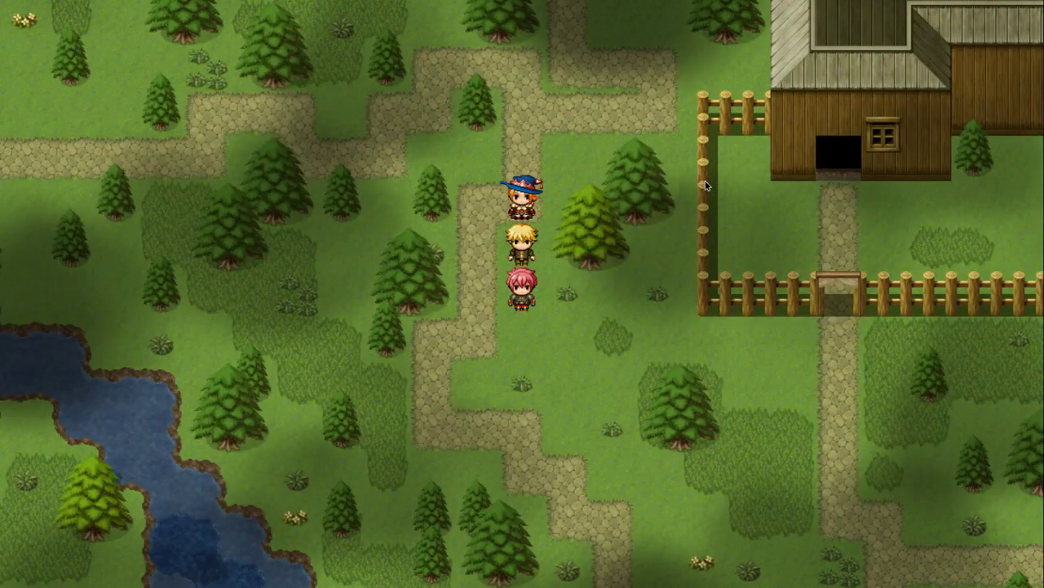
key(Down)
key(Right)
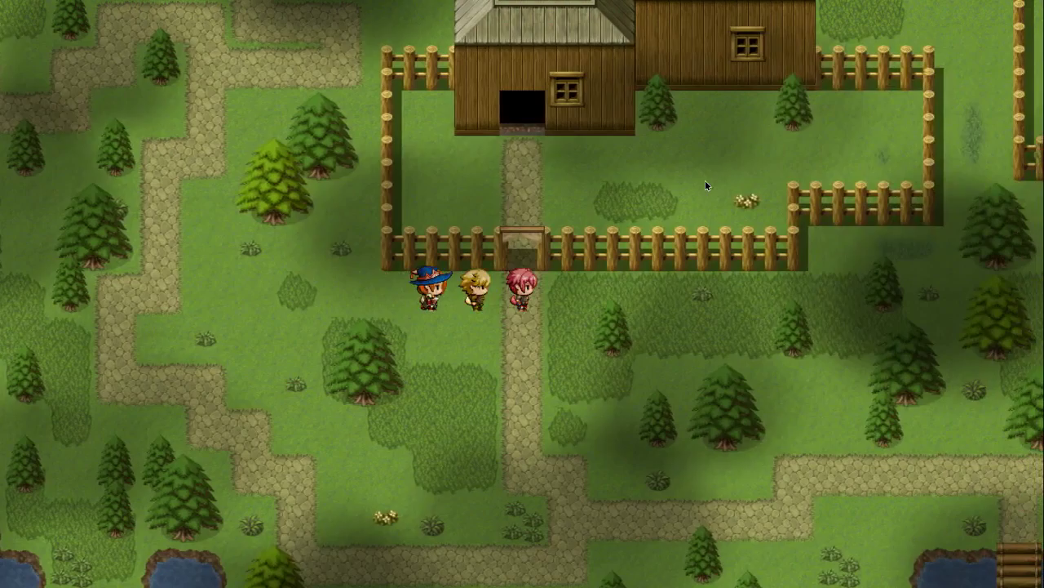
key(F4)
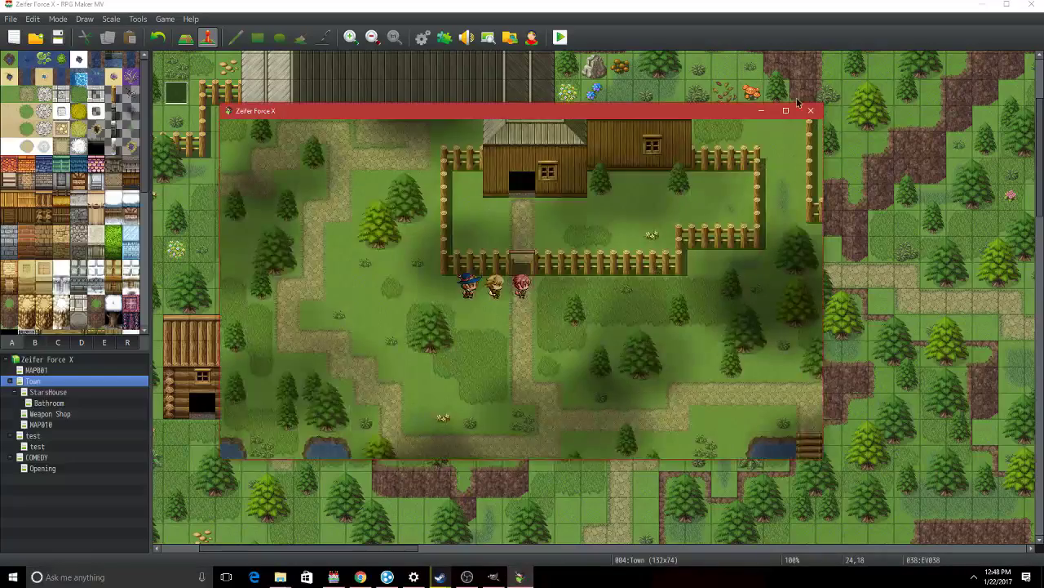